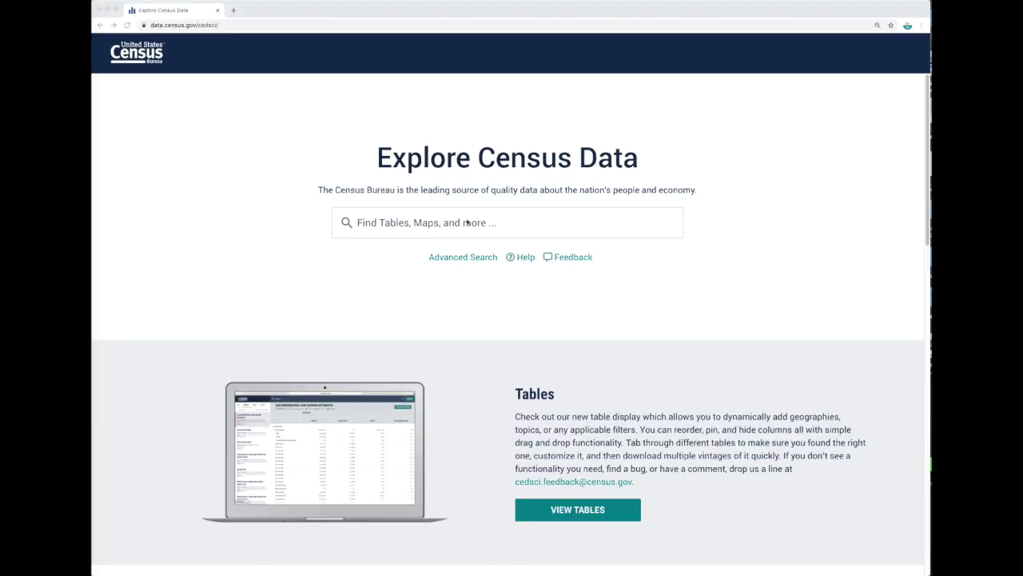
Open Advanced Search and add Alabama as a State geography filter.
{"action": "left_click", "coordinate": [467, 225]}
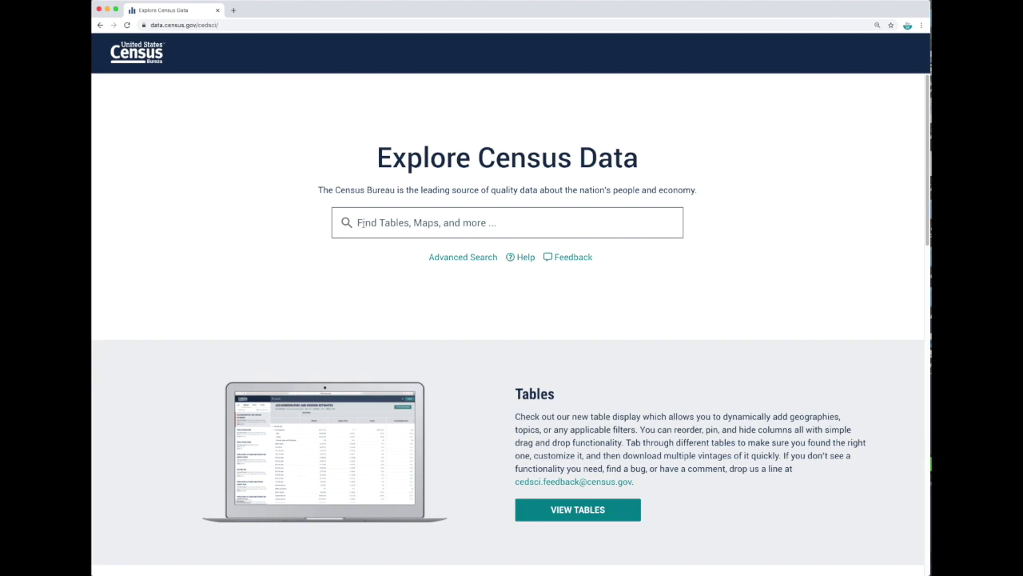
{"action": "left_click", "coordinate": [464, 259]}
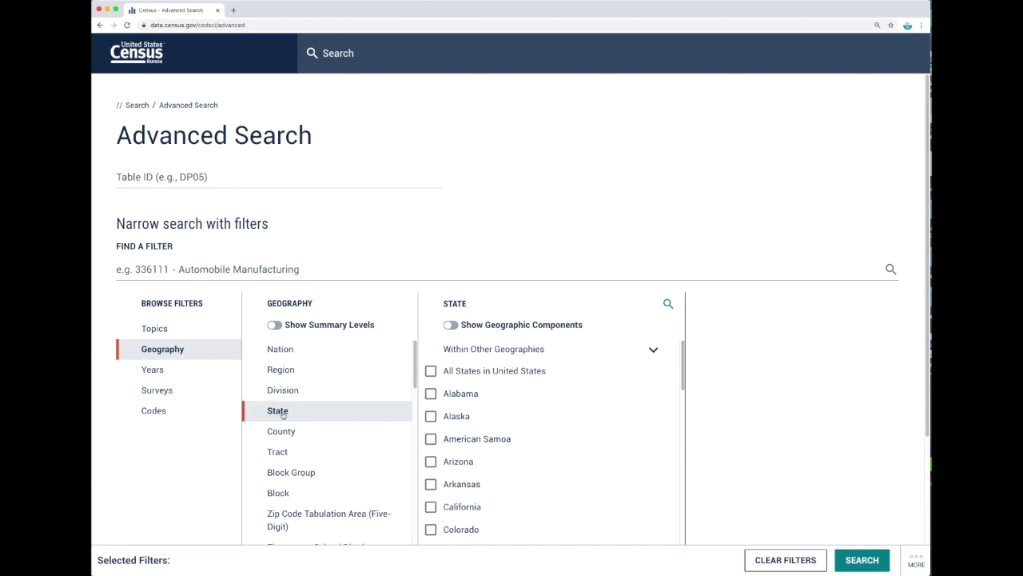
{"action": "left_click", "coordinate": [431, 393]}
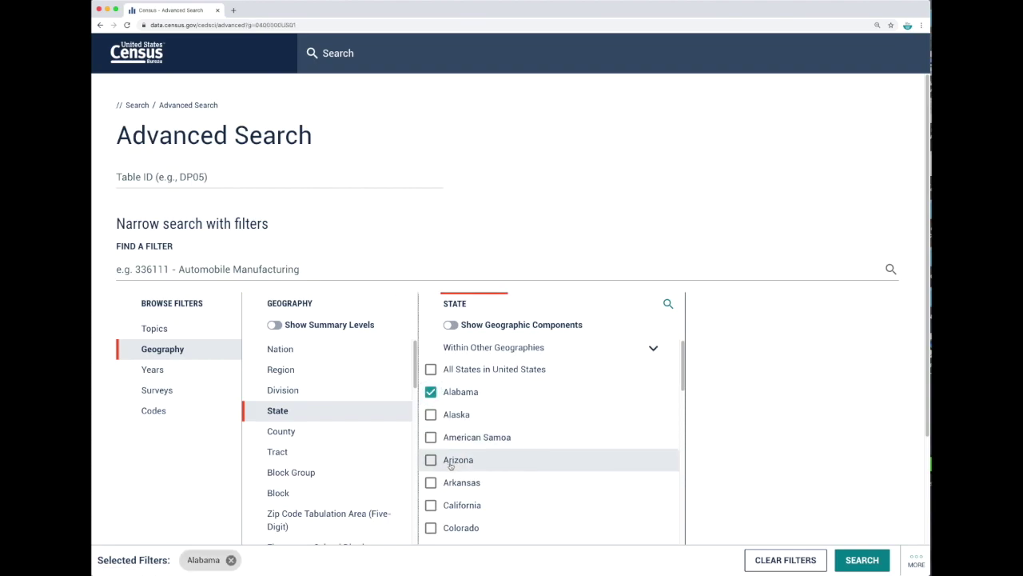
{"action": "scroll", "coordinate": [450, 467], "scroll_direction": "down", "scroll_amount": 5}
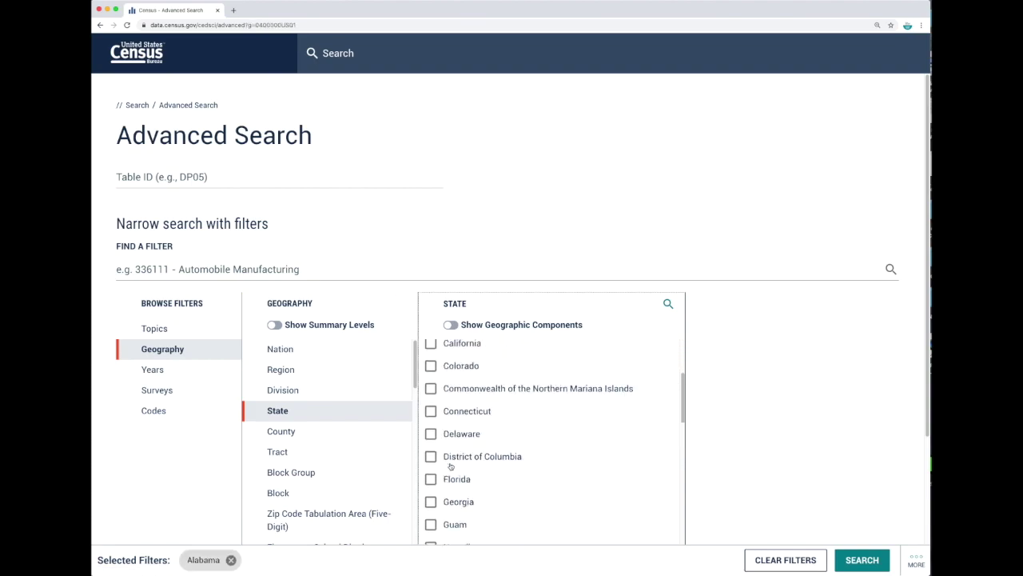
Add Georgia, Mississippi and Louisiana as State geography filters.
{"action": "left_click", "coordinate": [438, 498]}
{"action": "scroll", "coordinate": [448, 495], "scroll_direction": "down", "scroll_amount": 2}
{"action": "scroll", "coordinate": [462, 503], "scroll_direction": "down", "scroll_amount": 3}
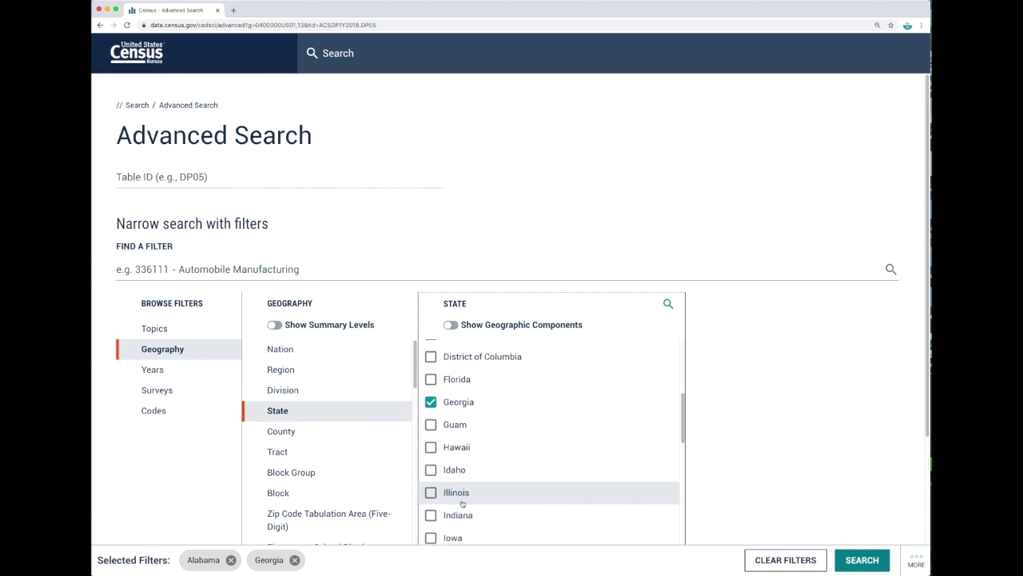
{"action": "scroll", "coordinate": [462, 503], "scroll_direction": "down", "scroll_amount": 1}
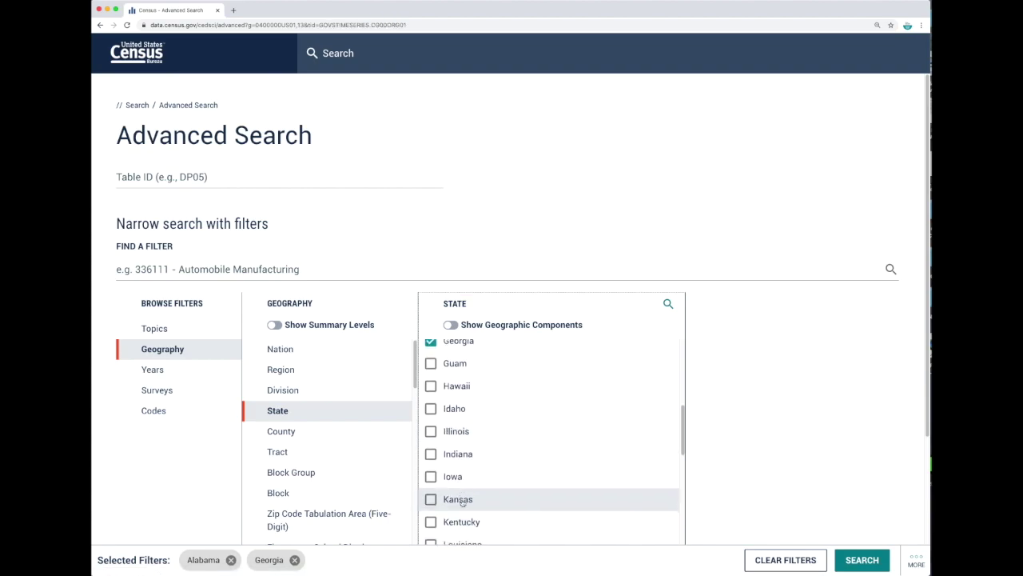
{"action": "scroll", "coordinate": [462, 502], "scroll_direction": "down", "scroll_amount": 3}
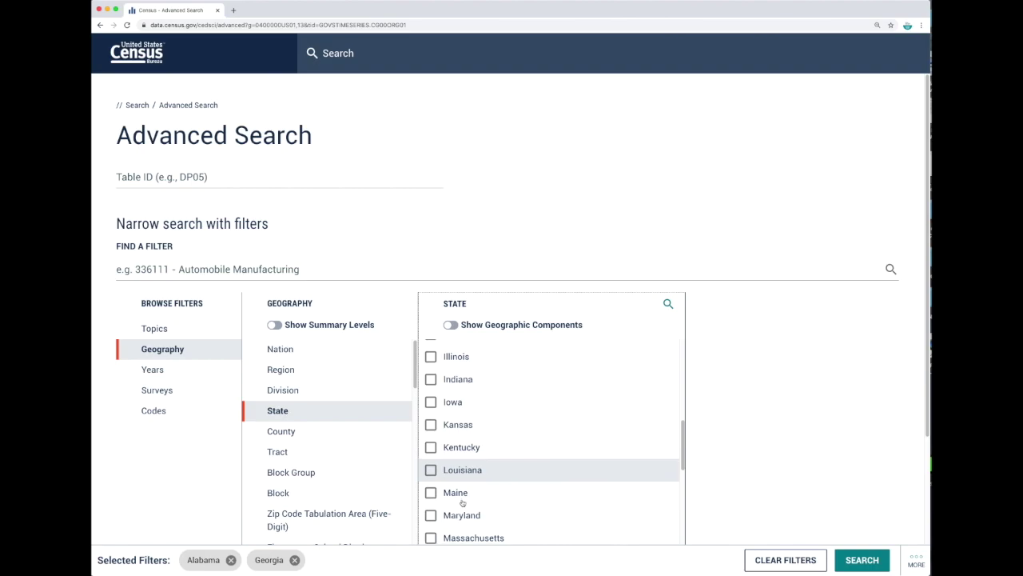
{"action": "scroll", "coordinate": [462, 502], "scroll_direction": "down", "scroll_amount": 3}
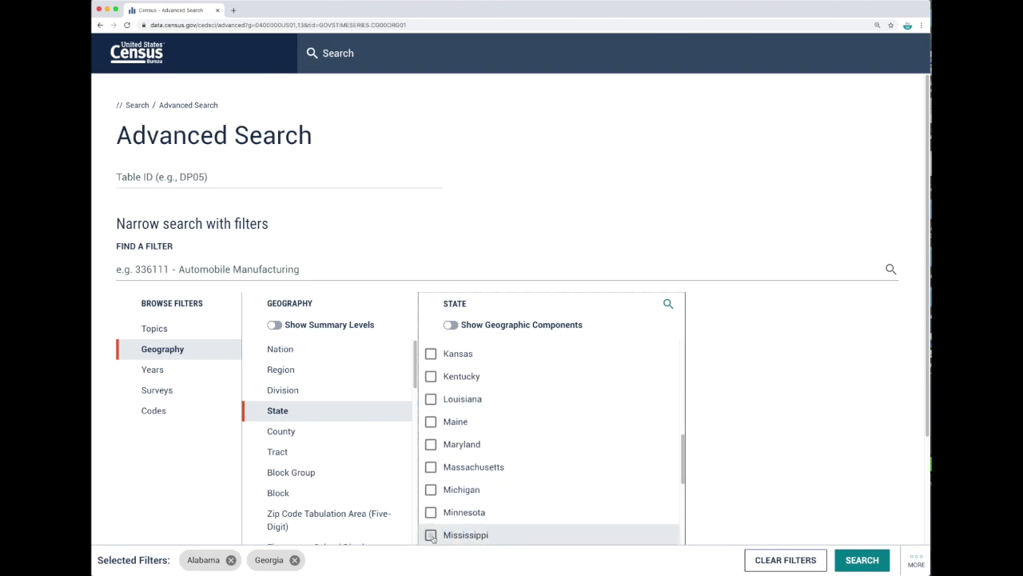
{"action": "left_click", "coordinate": [431, 535]}
{"action": "scroll", "coordinate": [530, 493], "scroll_direction": "down", "scroll_amount": 6}
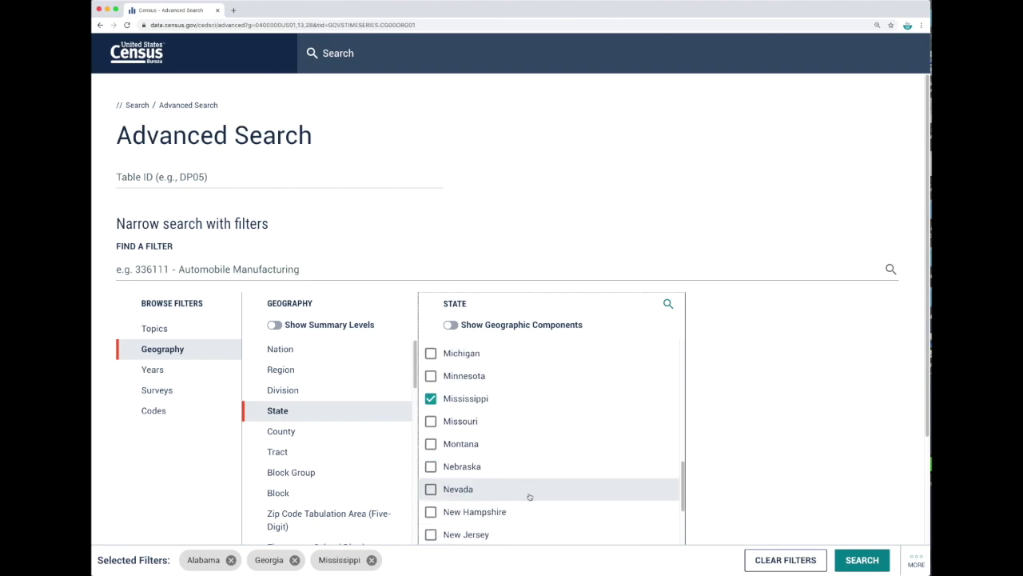
{"action": "scroll", "coordinate": [528, 493], "scroll_direction": "up", "scroll_amount": 7}
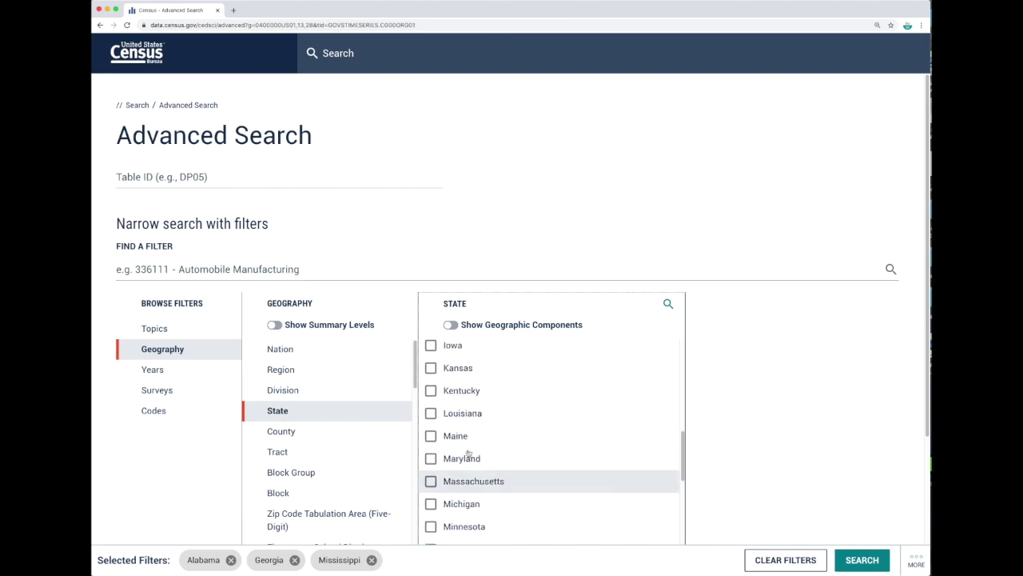
{"action": "left_click", "coordinate": [431, 412]}
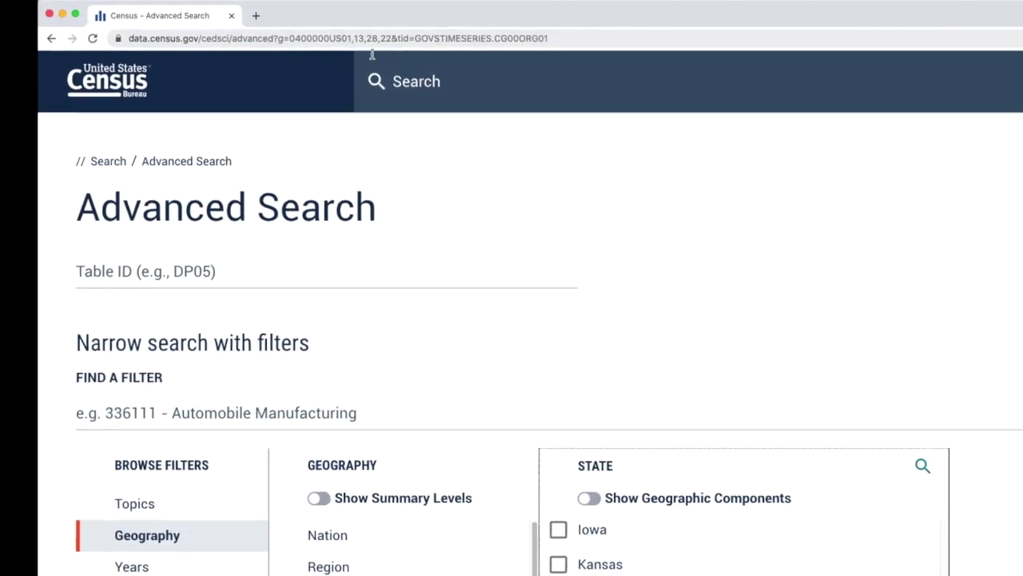
Inspect the geography and table ID in the address, then show the Topics filter list.
{"action": "left_click_drag", "start_coordinate": [305, 44], "coordinate": [461, 44]}
{"action": "left_click_drag", "start_coordinate": [581, 66], "coordinate": [609, 65]}
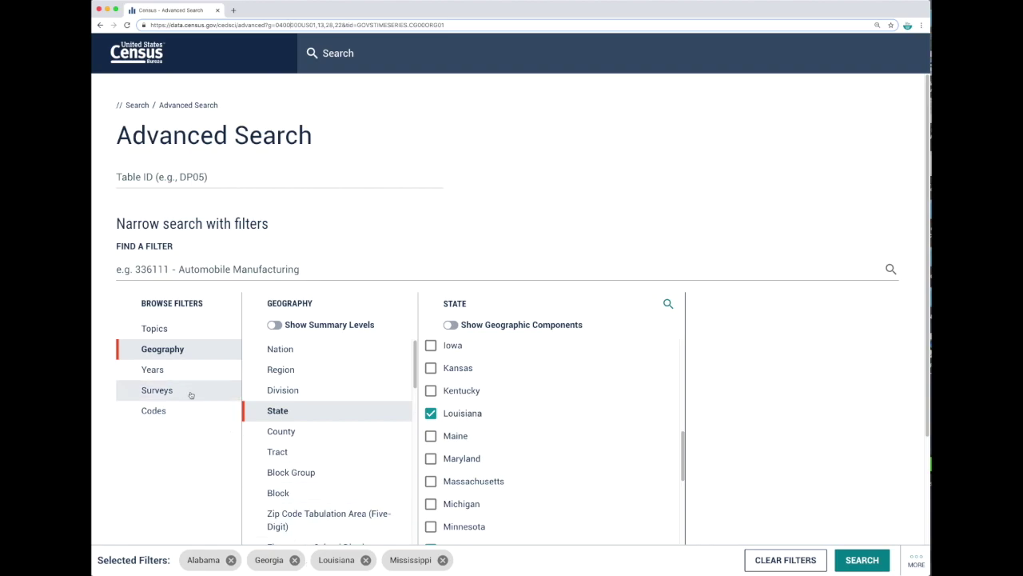
{"action": "left_click", "coordinate": [158, 334]}
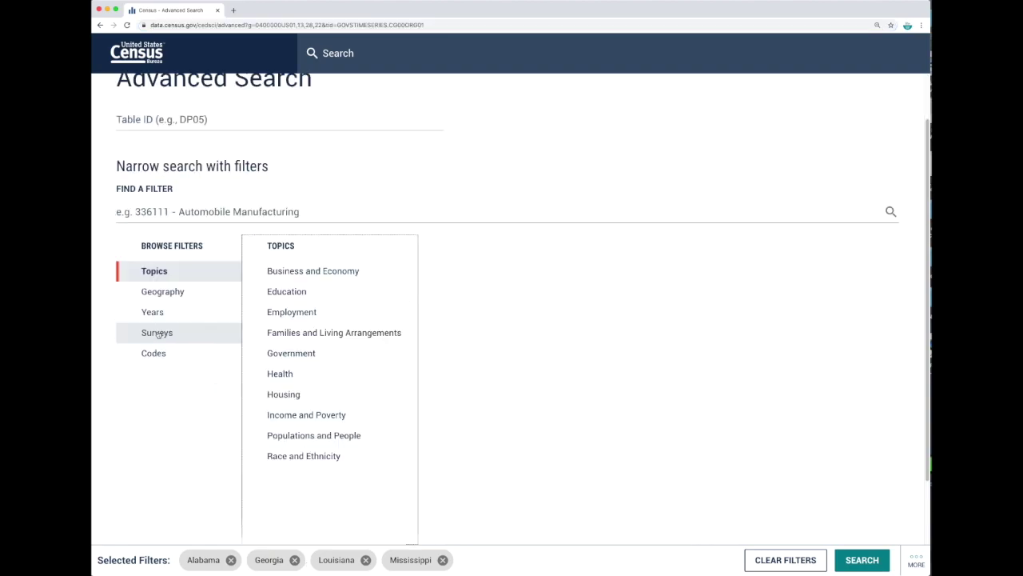
Add the Age and Sex topic filter and paste the resulting search address into a new tab.
{"action": "left_click", "coordinate": [321, 434]}
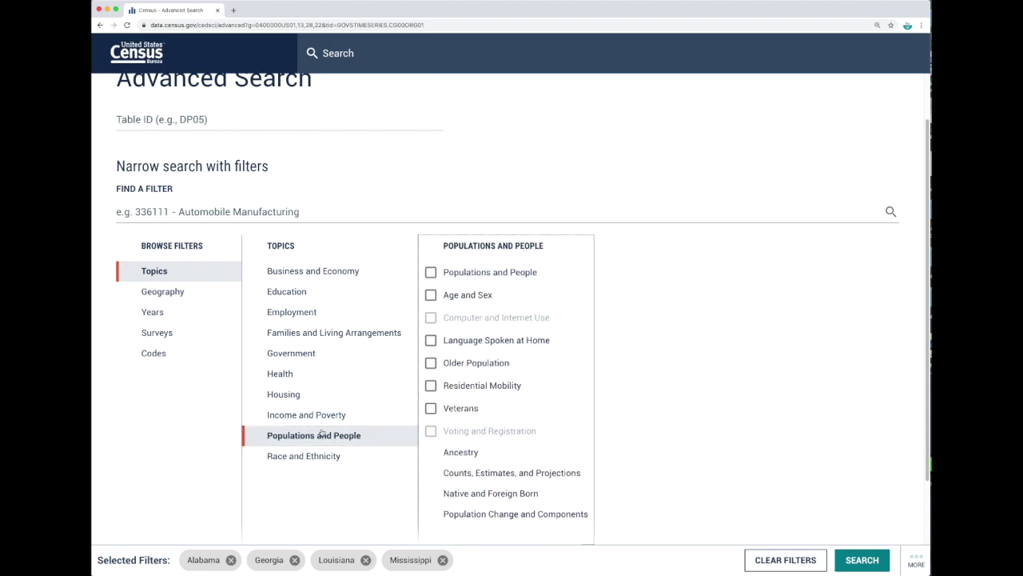
{"action": "left_click", "coordinate": [430, 295]}
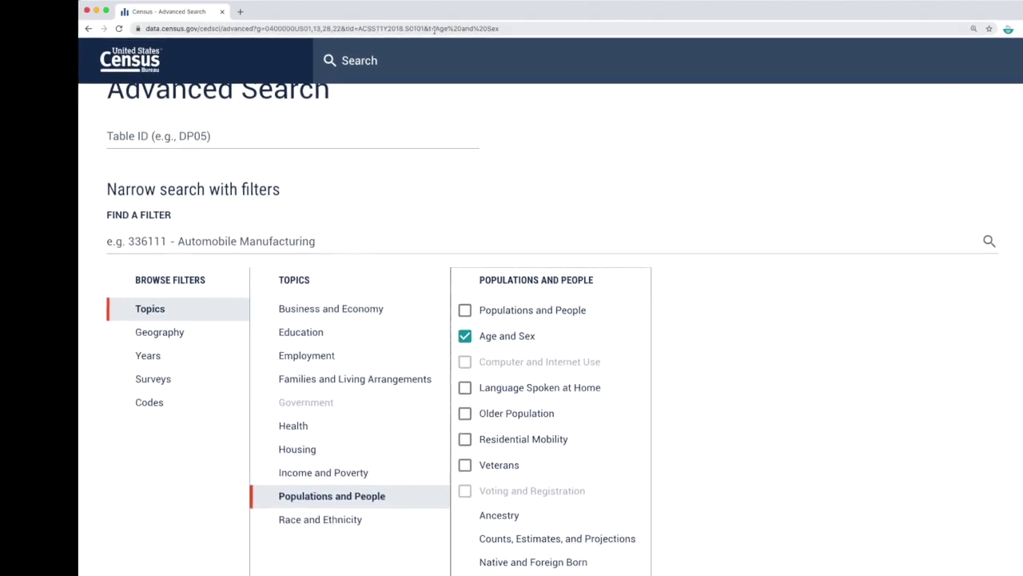
{"action": "left_click_drag", "start_coordinate": [413, 26], "coordinate": [476, 24]}
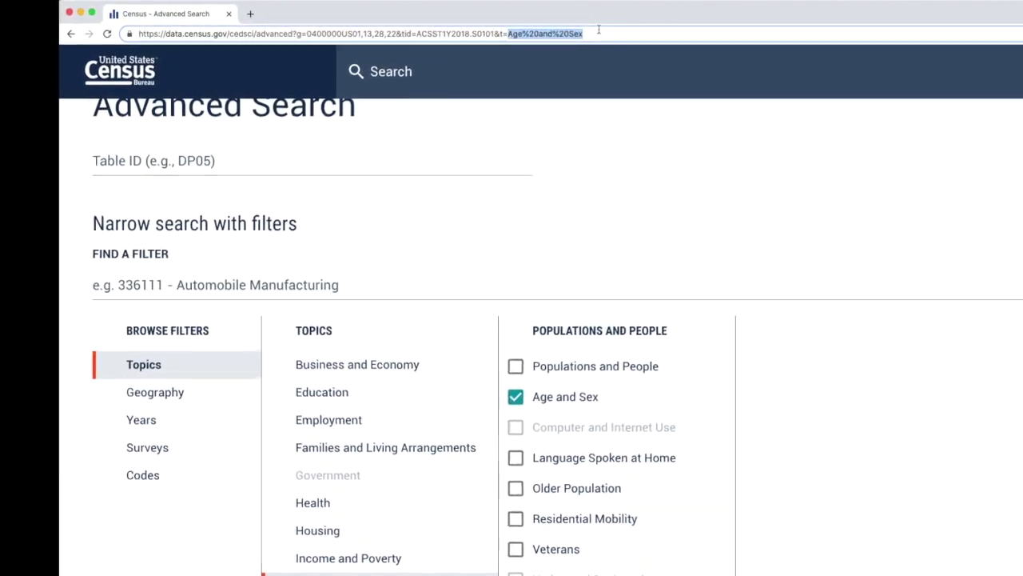
{"action": "left_click_drag", "start_coordinate": [618, 31], "coordinate": [156, 27]}
{"action": "key", "text": "super+c"}
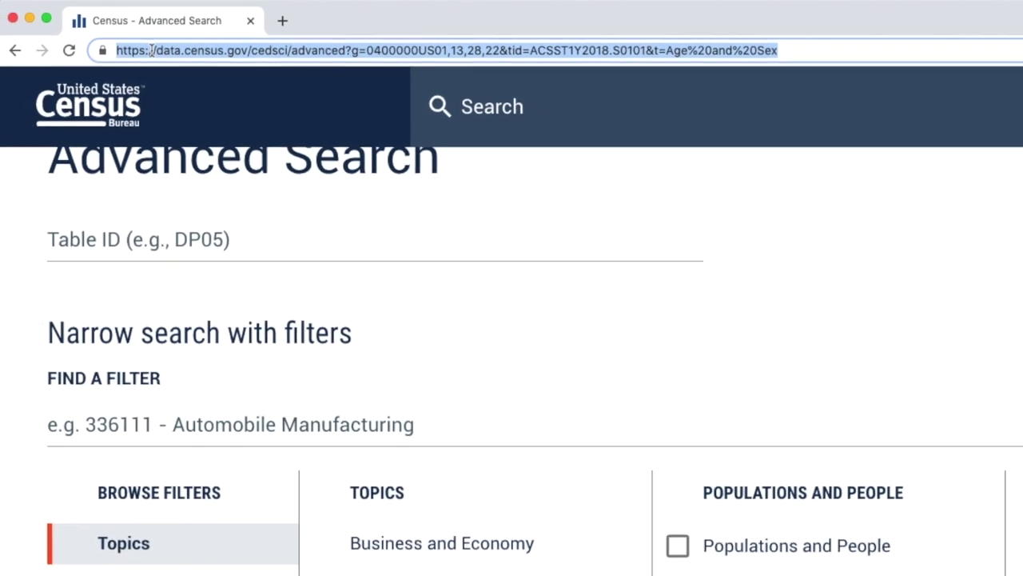
{"action": "key", "text": "super+t"}
{"action": "key", "text": "super+v"}
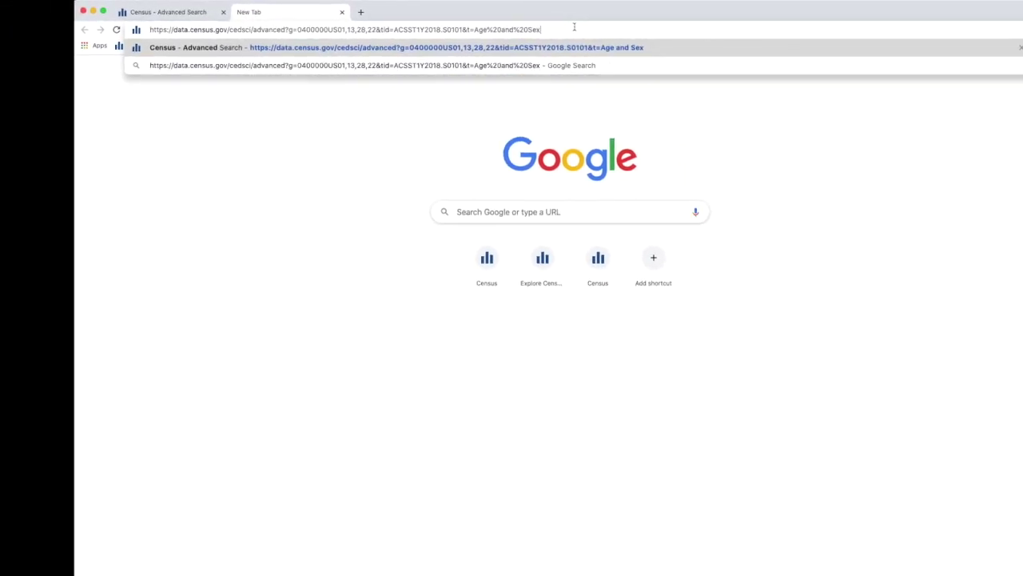
Load the pasted Age and Sex search in the new tab, then remove that filter in the original tab.
{"action": "key", "text": "Return"}
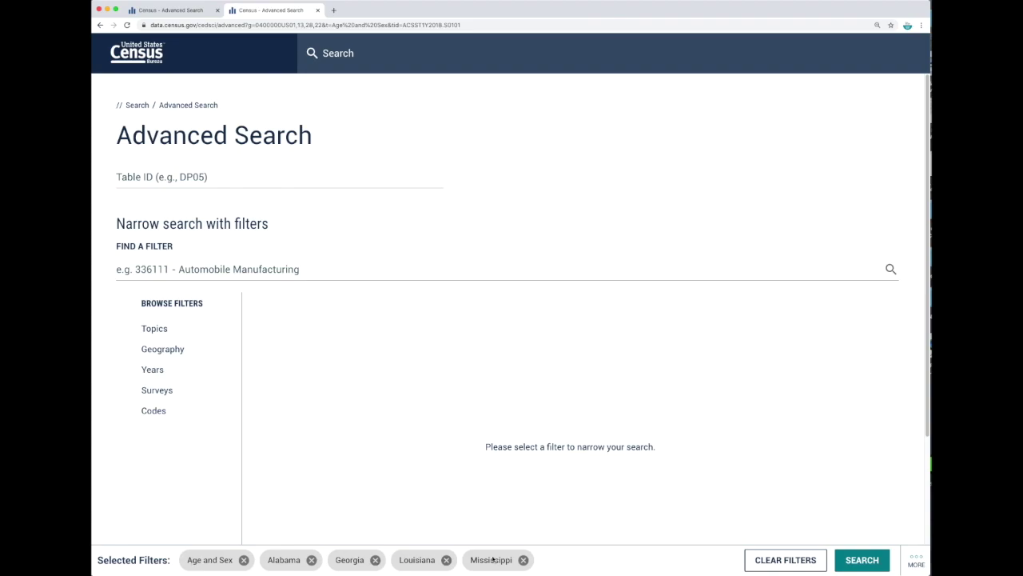
{"action": "left_click", "coordinate": [192, 10]}
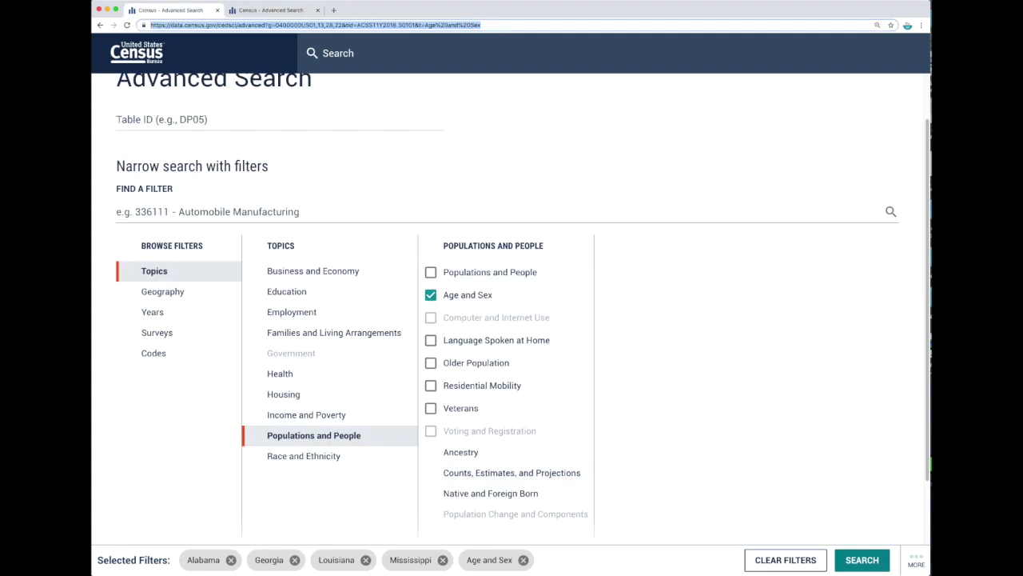
{"action": "left_click", "coordinate": [524, 561]}
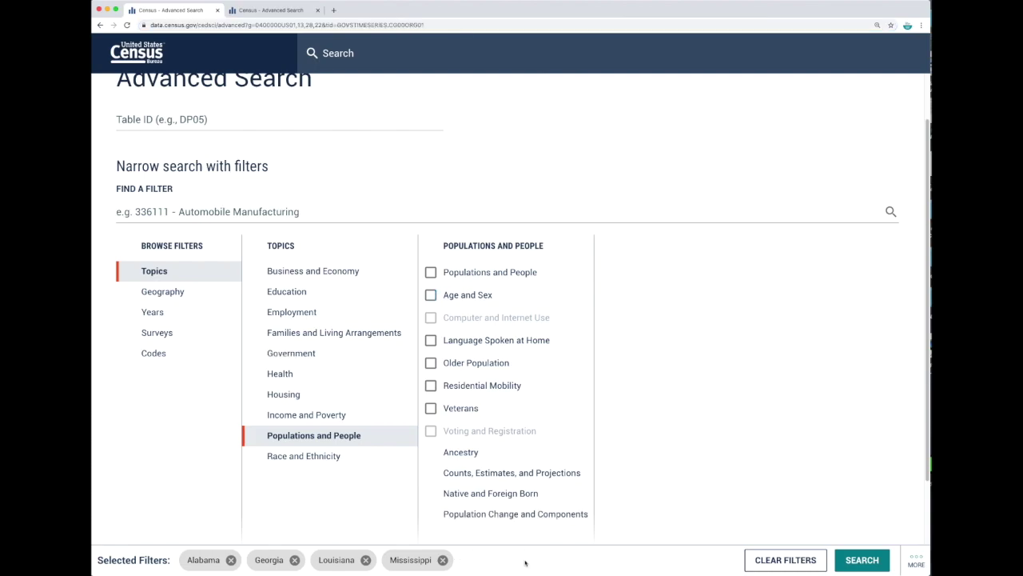
Add the Race and Ethnicity topic, run the four-state search, and return to the home page.
{"action": "left_click", "coordinate": [331, 463]}
{"action": "left_click", "coordinate": [431, 272]}
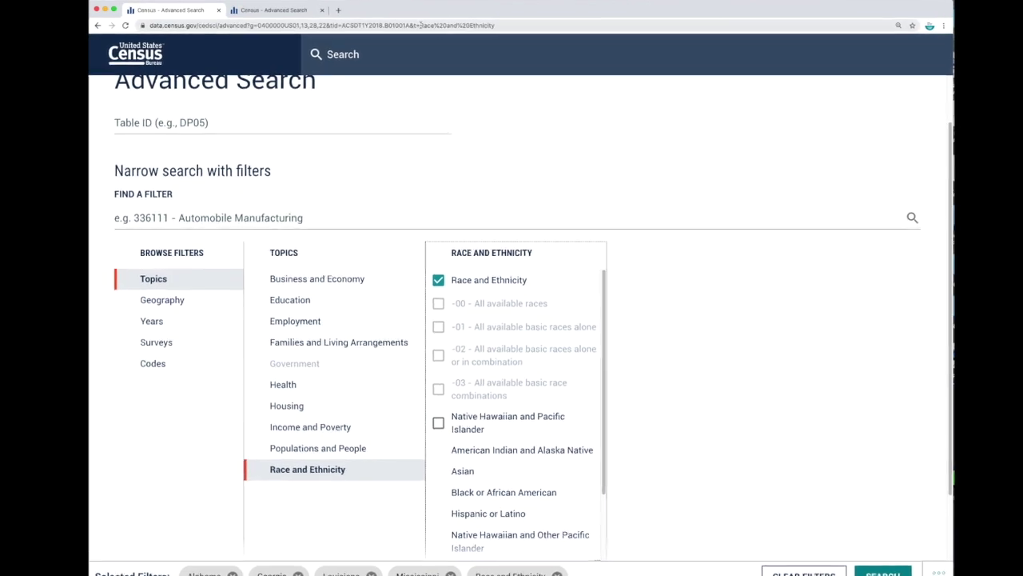
{"action": "left_click_drag", "start_coordinate": [413, 24], "coordinate": [485, 25]}
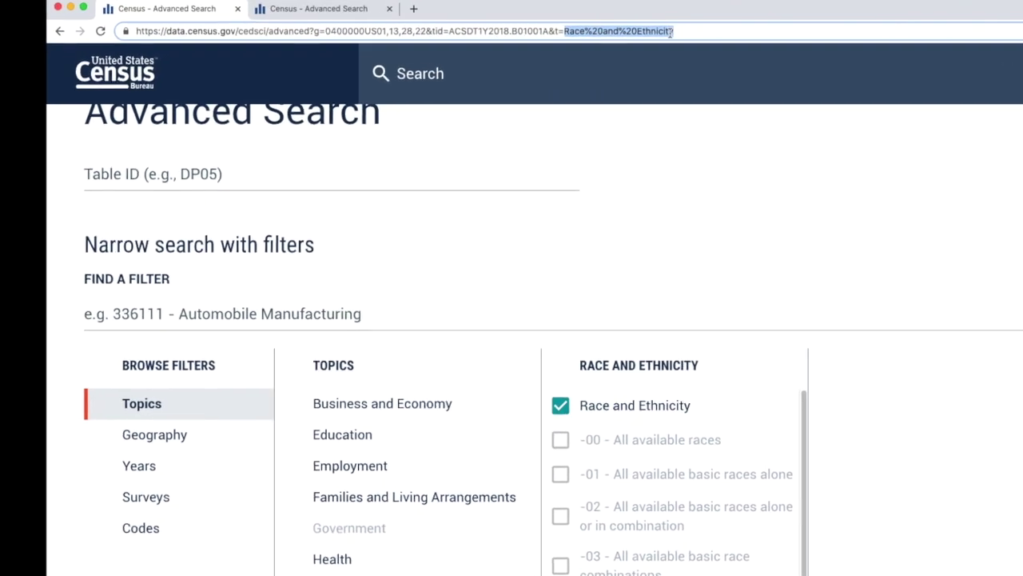
{"action": "left_click", "coordinate": [620, 29]}
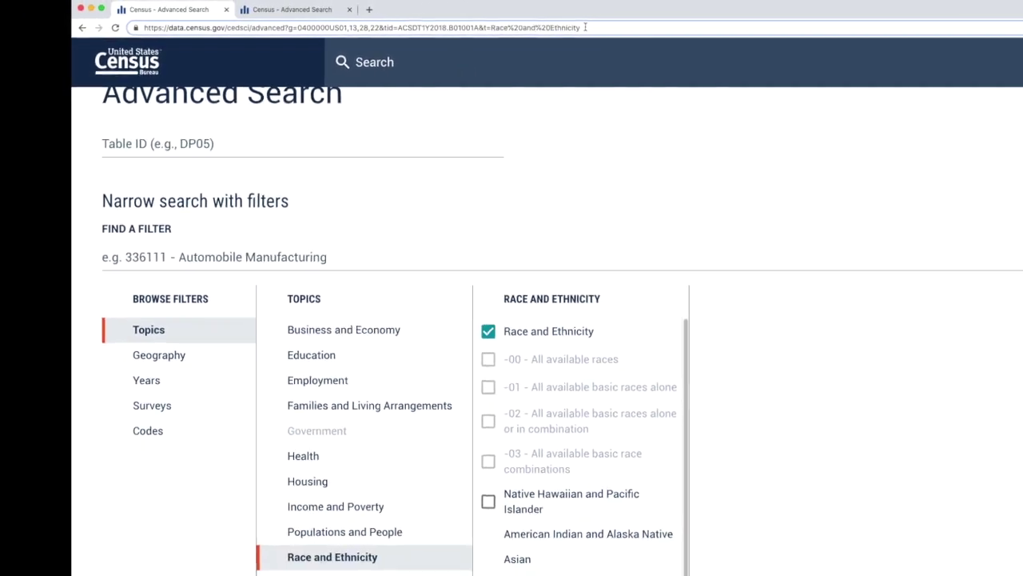
{"action": "left_click", "coordinate": [863, 561]}
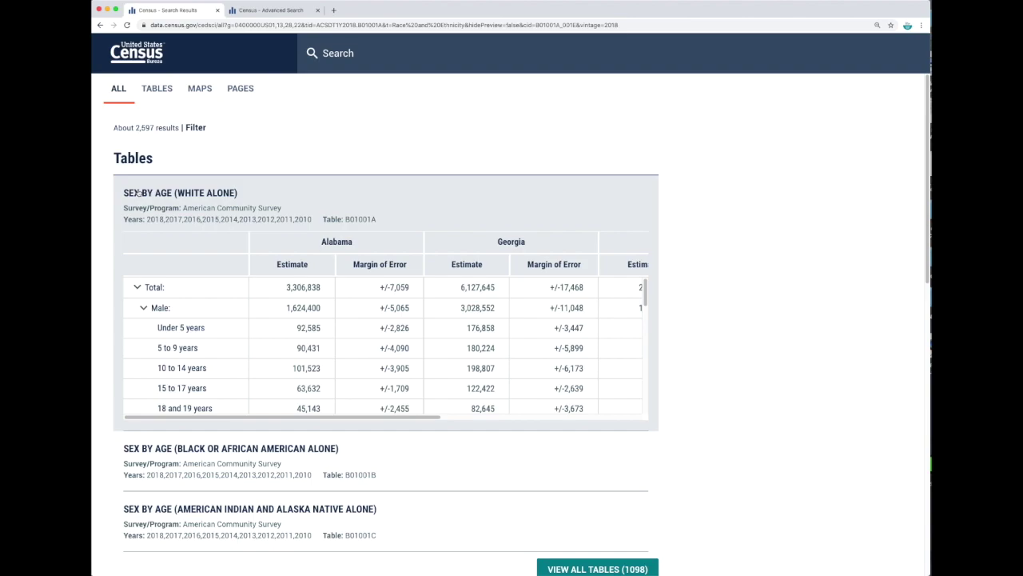
{"action": "left_click", "coordinate": [152, 61]}
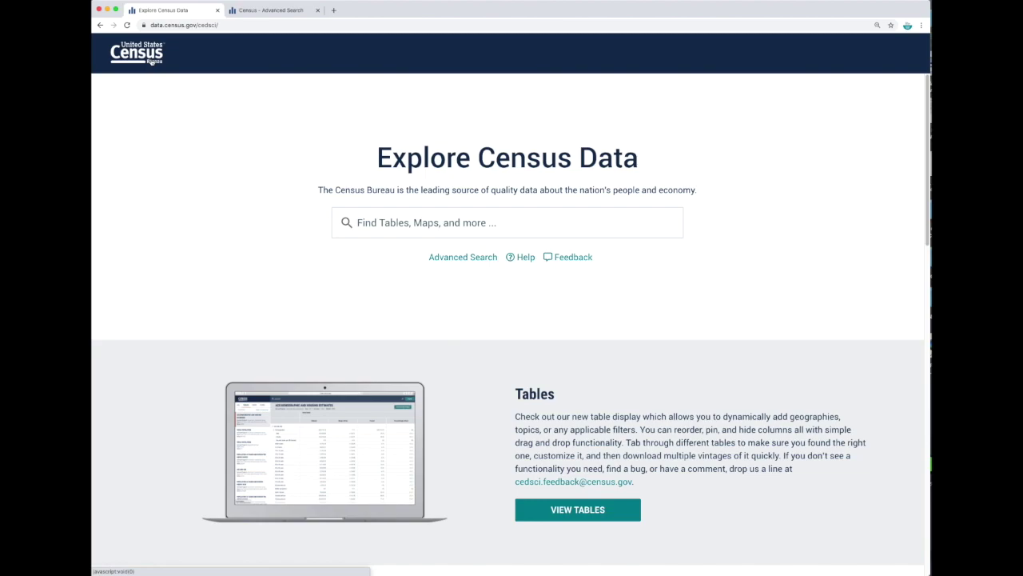
Search the home page for 'Bronx county new york'.
{"action": "left_click", "coordinate": [358, 222]}
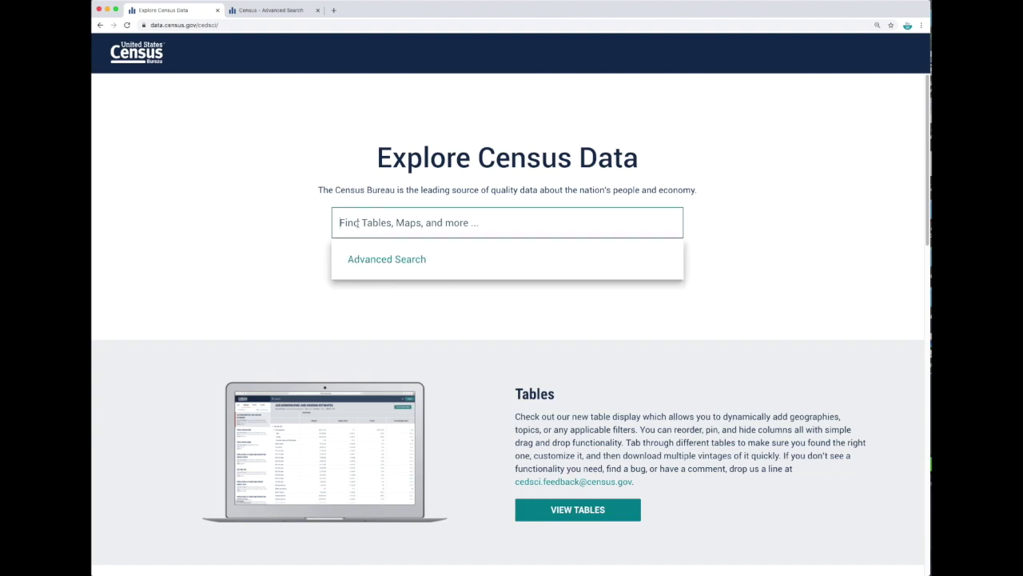
{"action": "type", "text": "Bronx county n"}
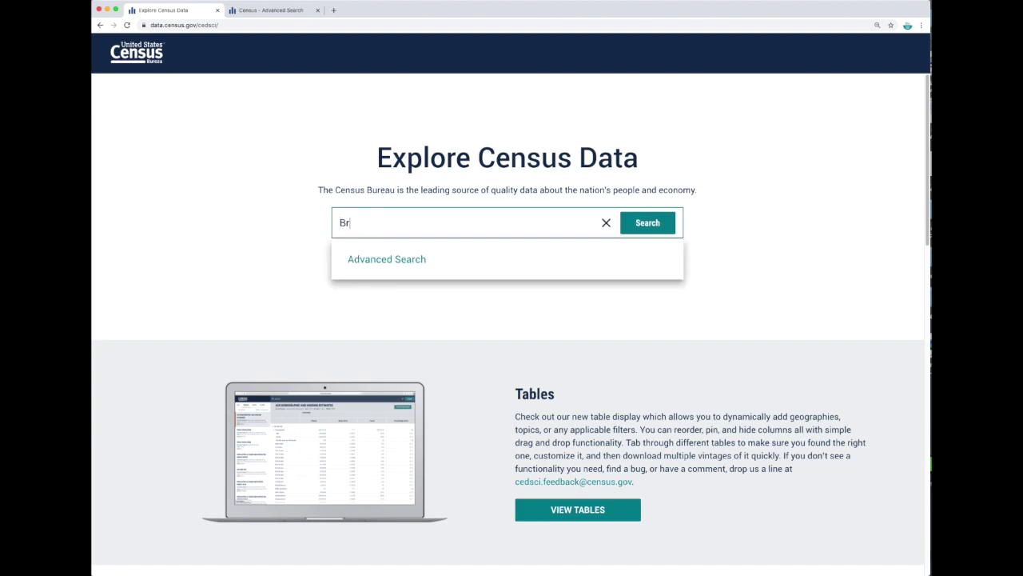
{"action": "type", "text": "ew york"}
{"action": "left_click", "coordinate": [649, 223]}
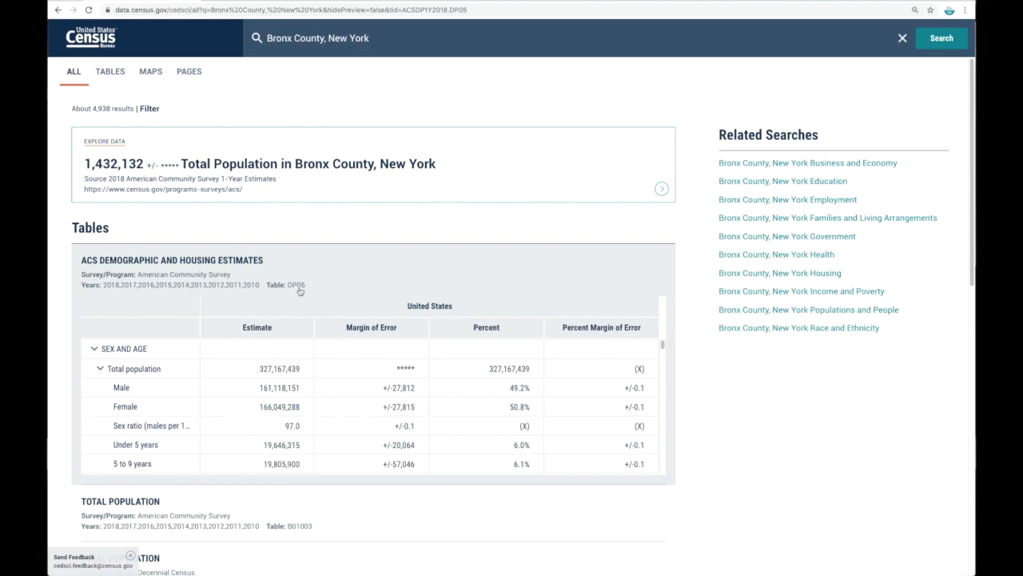
Open Bronx County's ACS Demographic and Housing Estimates (DP05) table.
{"action": "left_click", "coordinate": [164, 264]}
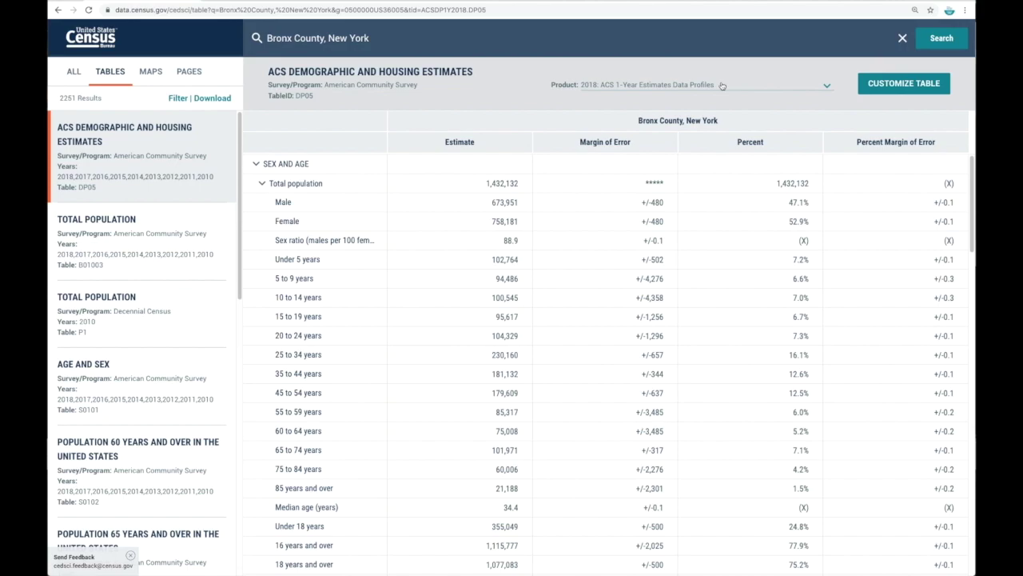
{"action": "left_click", "coordinate": [184, 15]}
{"action": "left_click", "coordinate": [609, 14]}
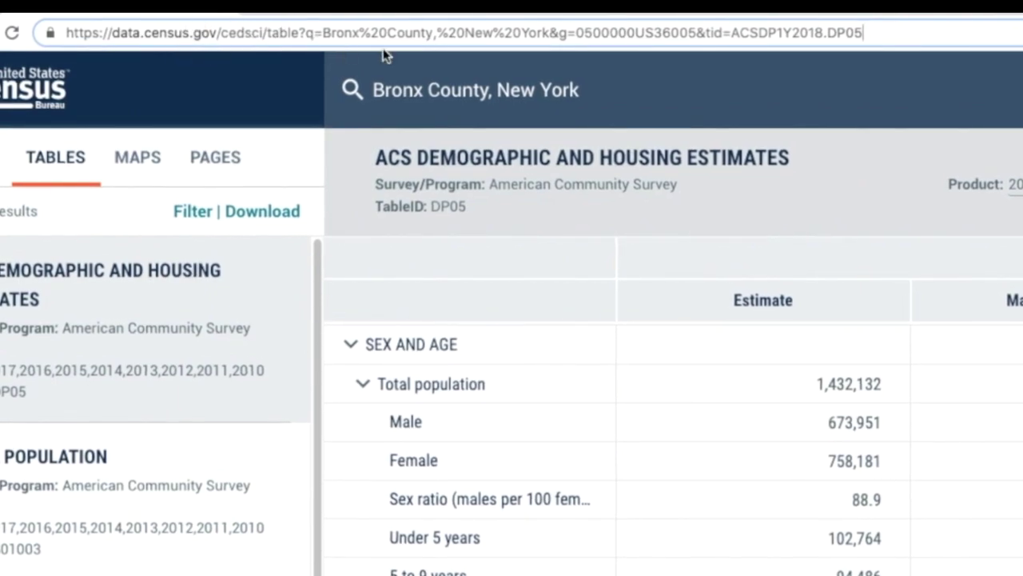
Highlight the ACS, 1Y and 0500000US36005 parts of the address, then the whole URL and saved note links.
{"action": "left_click_drag", "start_coordinate": [735, 33], "coordinate": [778, 33]}
{"action": "left_click", "coordinate": [764, 33]}
{"action": "left_click", "coordinate": [781, 33]}
{"action": "left_click_drag", "start_coordinate": [781, 32], "coordinate": [862, 33]}
{"action": "left_click", "coordinate": [795, 33]}
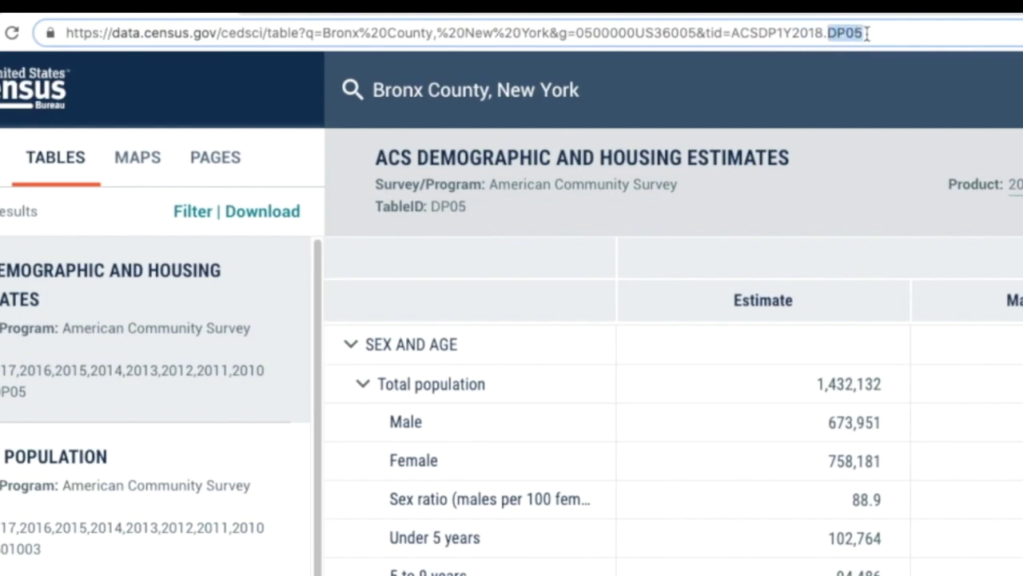
{"action": "left_click_drag", "start_coordinate": [575, 33], "coordinate": [695, 36]}
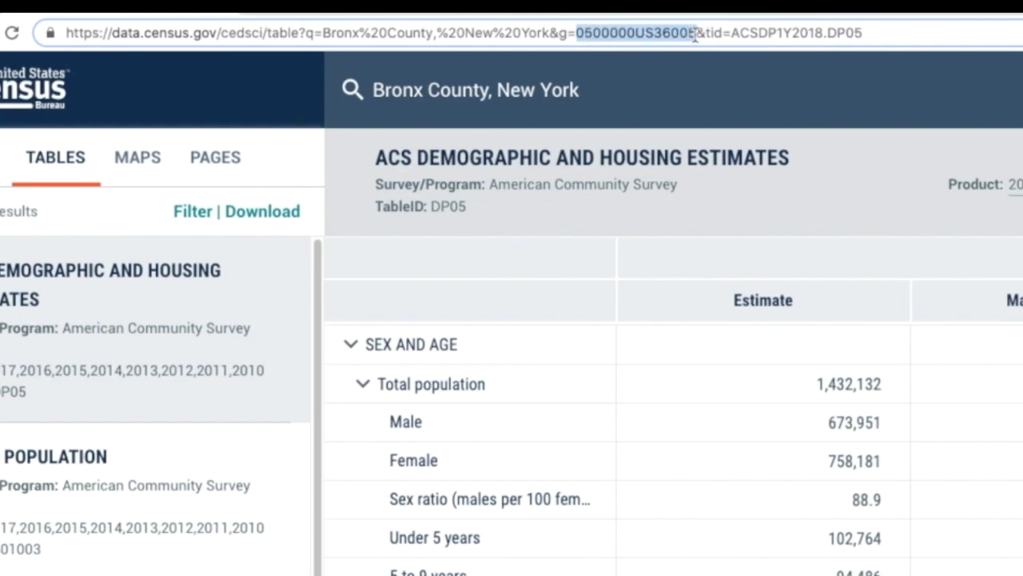
{"action": "left_click_drag", "start_coordinate": [865, 33], "coordinate": [64, 38]}
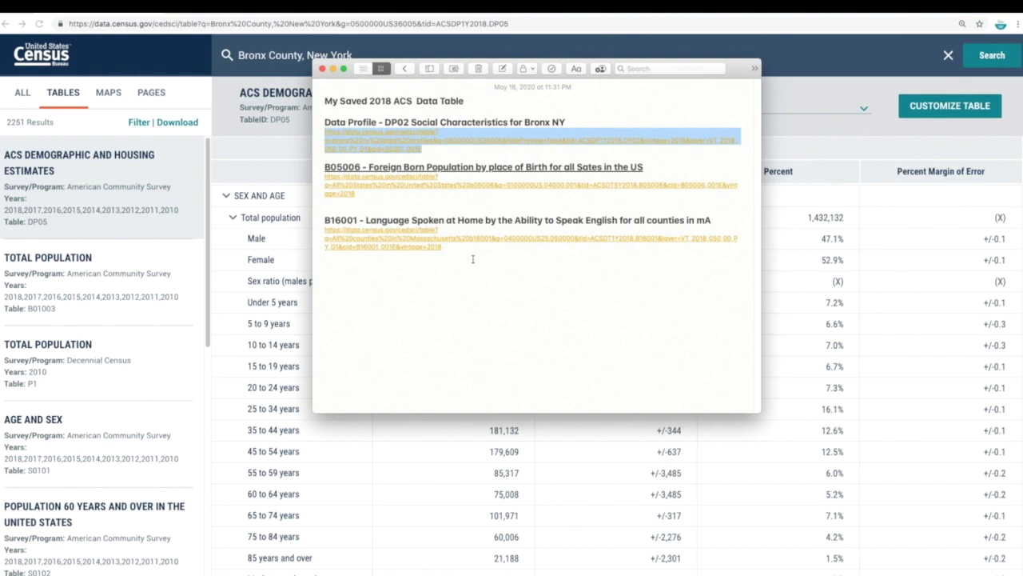
{"action": "left_click_drag", "start_coordinate": [473, 259], "coordinate": [304, 94]}
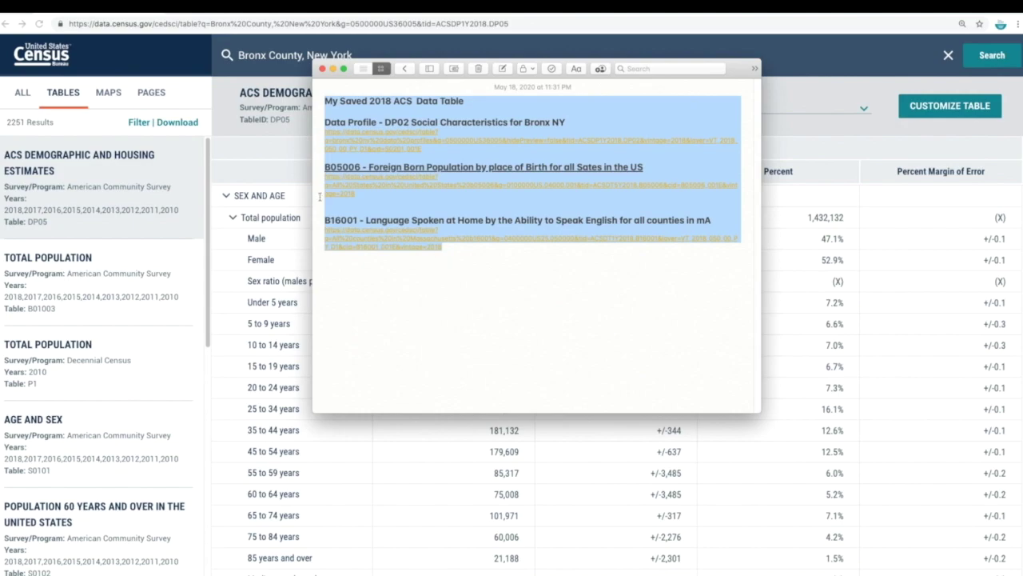
Select the DP02 Social Characteristics for Bronx NY heading and link in Notes, then return to the browser.
{"action": "left_click_drag", "start_coordinate": [580, 126], "coordinate": [317, 121]}
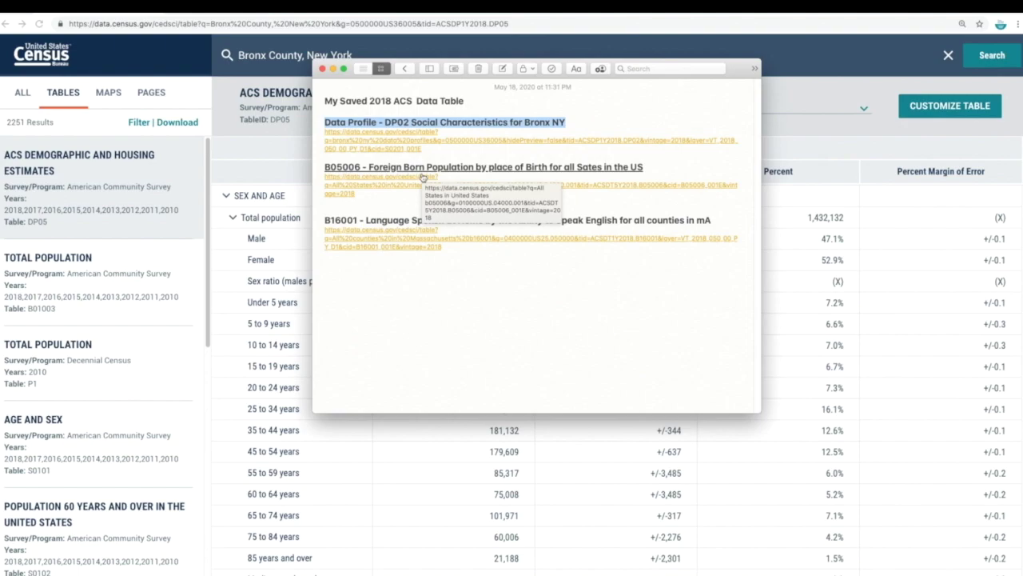
{"action": "left_click_drag", "start_coordinate": [421, 148], "coordinate": [325, 132]}
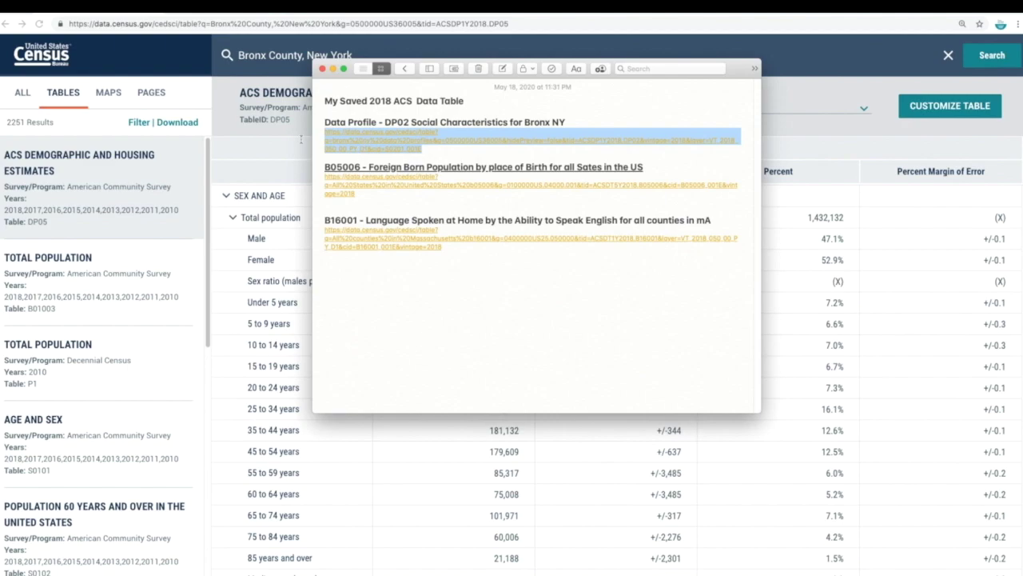
{"action": "left_click", "coordinate": [510, 25]}
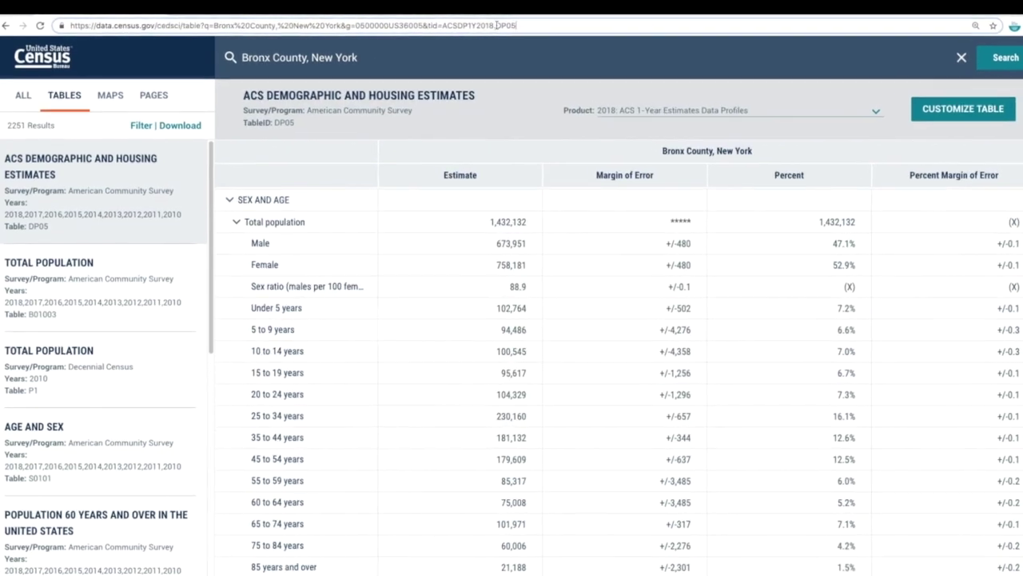
Paste the DP05 address into a new tab and change its year from 2018 to 2017.
{"action": "left_click", "coordinate": [497, 25]}
{"action": "key", "text": "ctrl+c"}
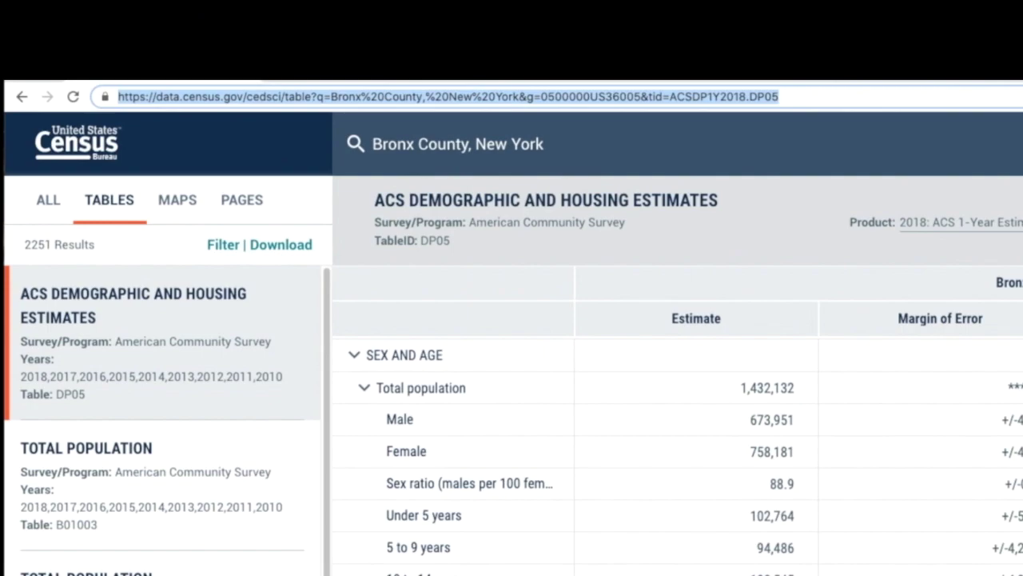
{"action": "key", "text": "ctrl+t"}
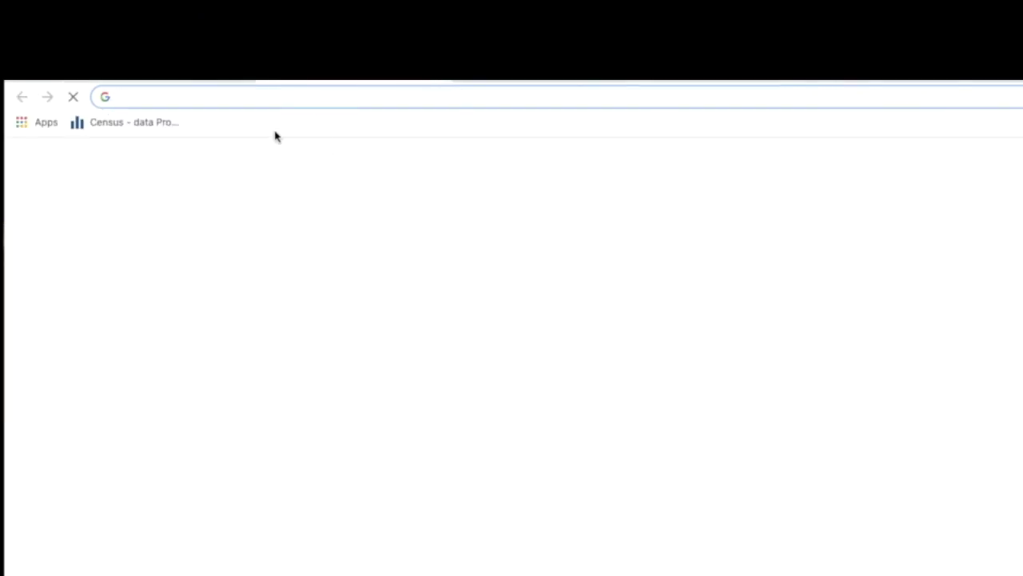
{"action": "left_click", "coordinate": [245, 100]}
{"action": "key", "text": "ctrl+v"}
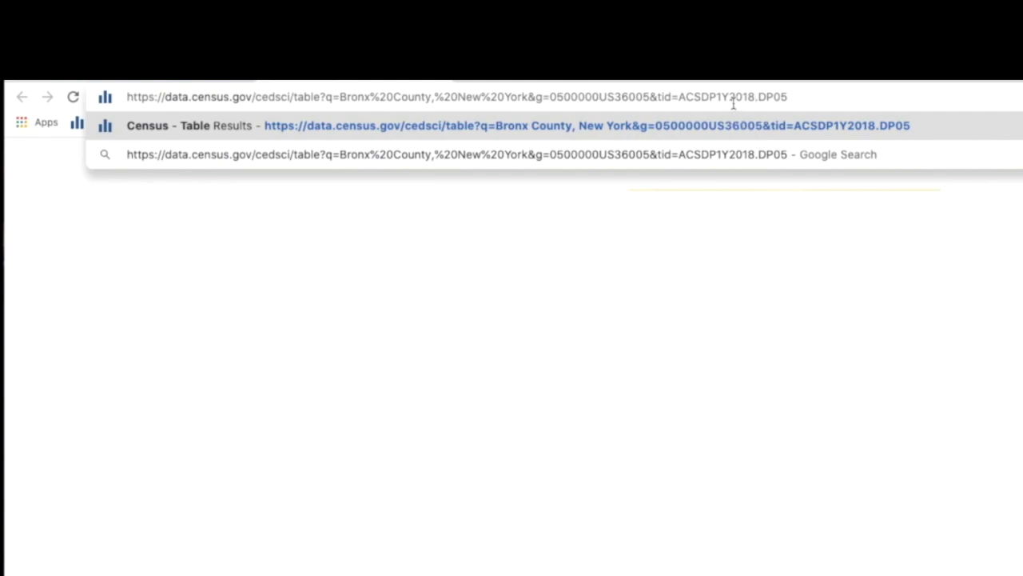
{"action": "left_click_drag", "start_coordinate": [730, 97], "coordinate": [754, 95]}
{"action": "left_click", "coordinate": [754, 95]}
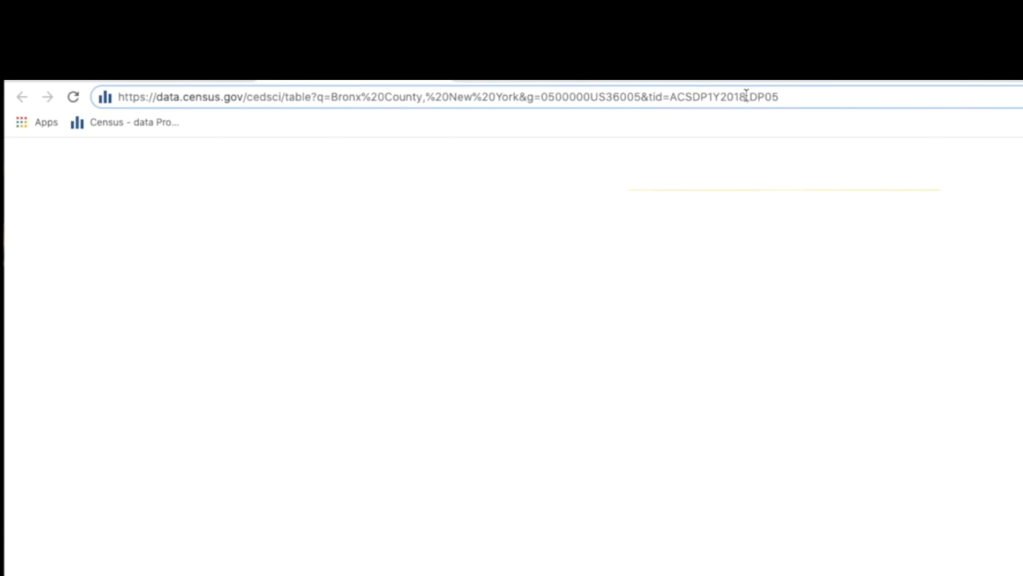
{"action": "key", "text": "BackSpace"}
{"action": "type", "text": "7"}
{"action": "key", "text": "Return"}
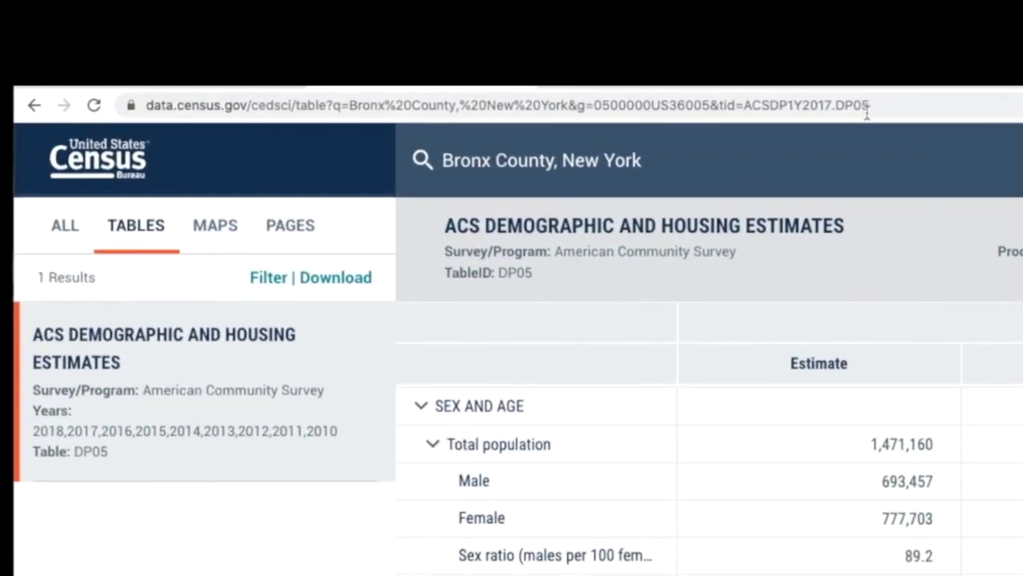
Change the table ID in the 2017 address from DP05 to DP03 and load it.
{"action": "left_click", "coordinate": [875, 110]}
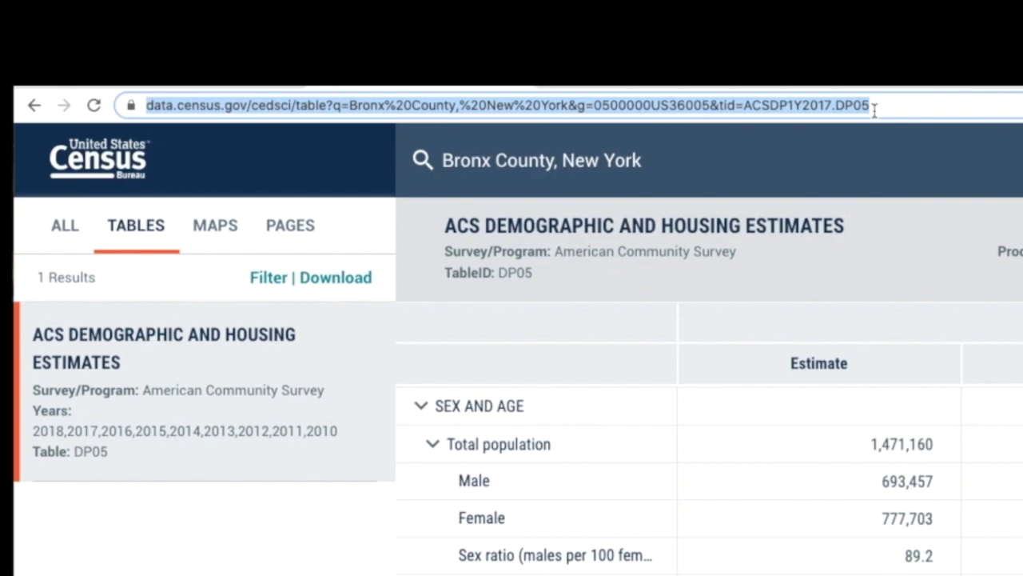
{"action": "key", "text": "Right"}
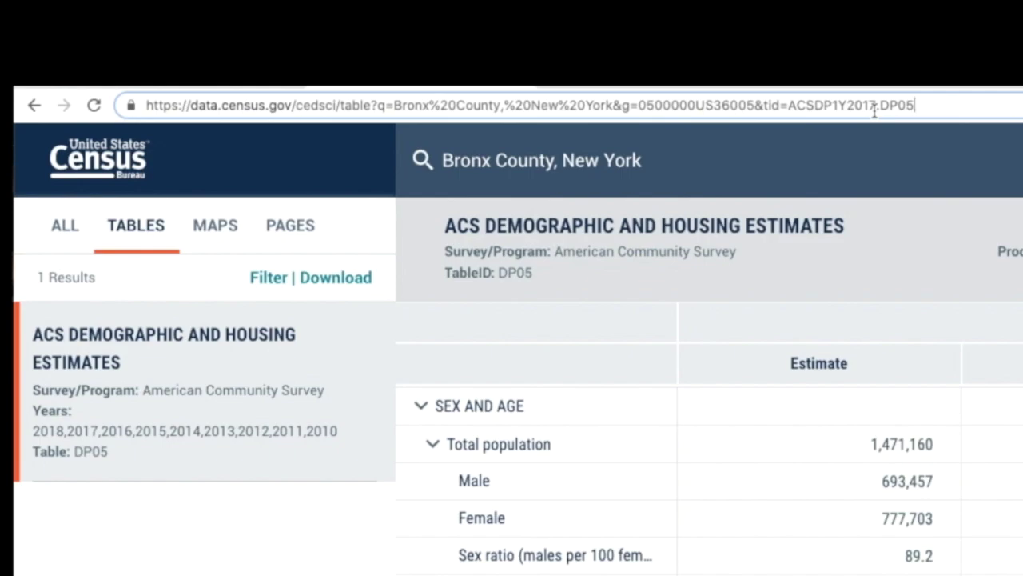
{"action": "mouse_move", "coordinate": [544, 275]}
{"action": "left_mouse_down"}
{"action": "mouse_move", "coordinate": [454, 274]}
{"action": "mouse_move", "coordinate": [445, 265]}
{"action": "mouse_move", "coordinate": [532, 274]}
{"action": "left_mouse_up"}
{"action": "left_click", "coordinate": [424, 280]}
{"action": "left_click", "coordinate": [923, 107]}
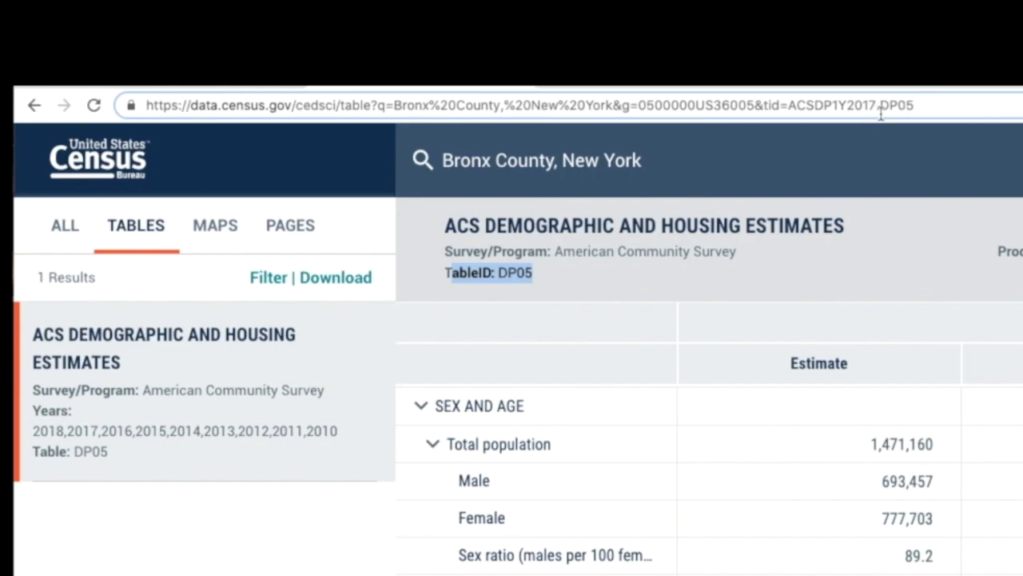
{"action": "left_click", "coordinate": [927, 142]}
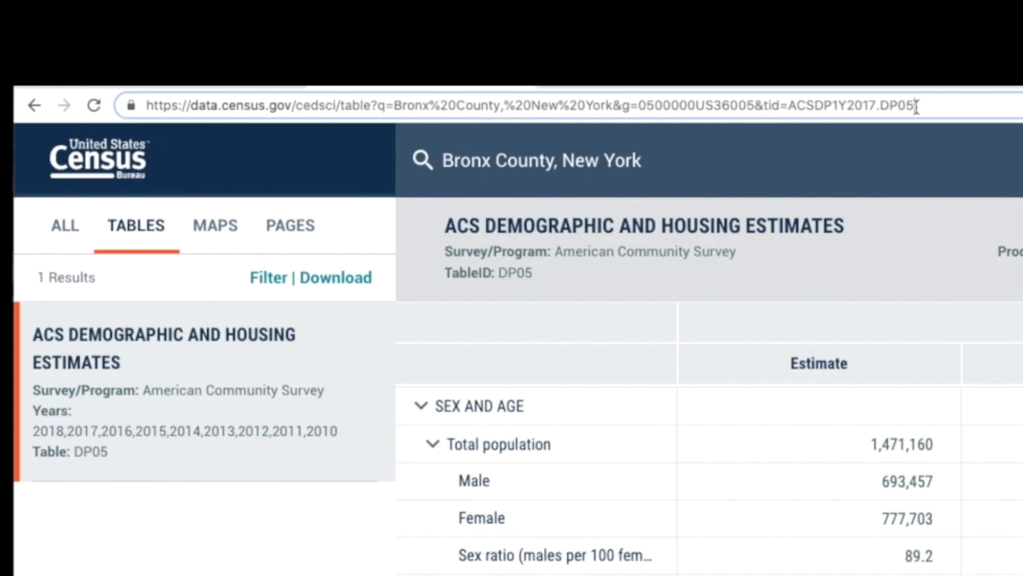
{"action": "key", "text": "BackSpace"}
{"action": "type", "text": "3"}
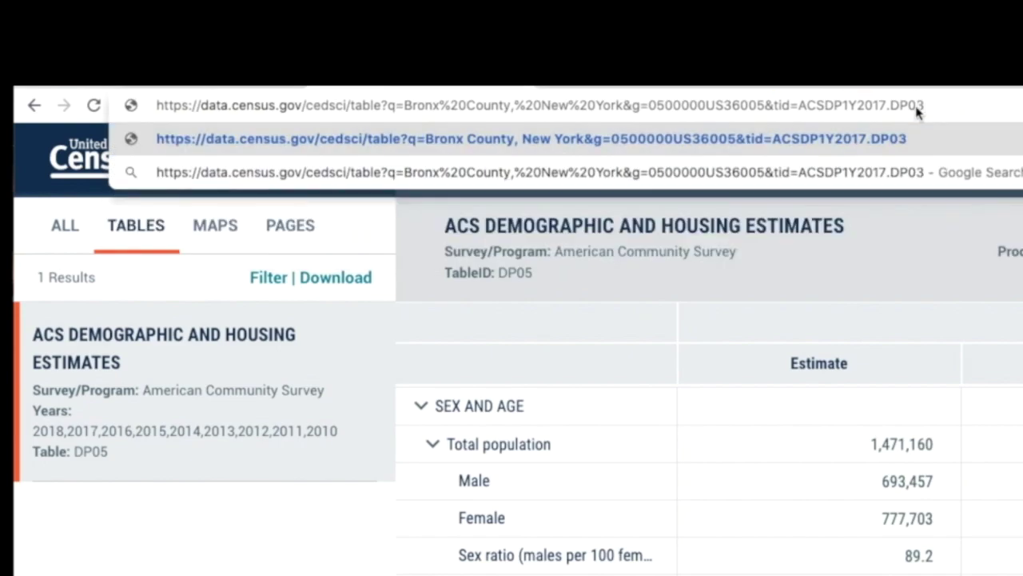
{"action": "key", "text": "Return"}
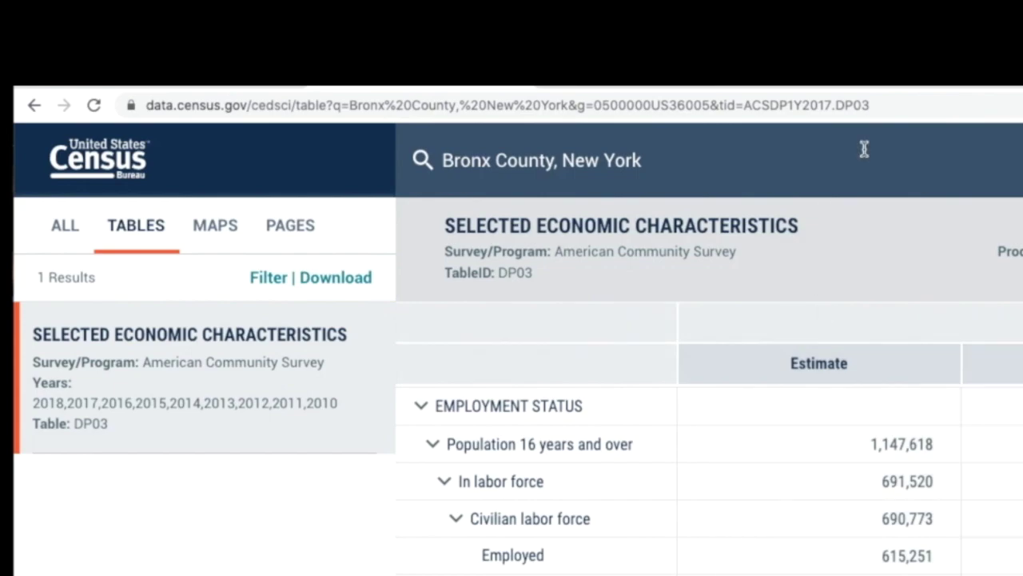
{"action": "left_click", "coordinate": [873, 105]}
Switch the Bronx County table in the address from DP03 to DP04 housing characteristics.
{"action": "left_click", "coordinate": [875, 106]}
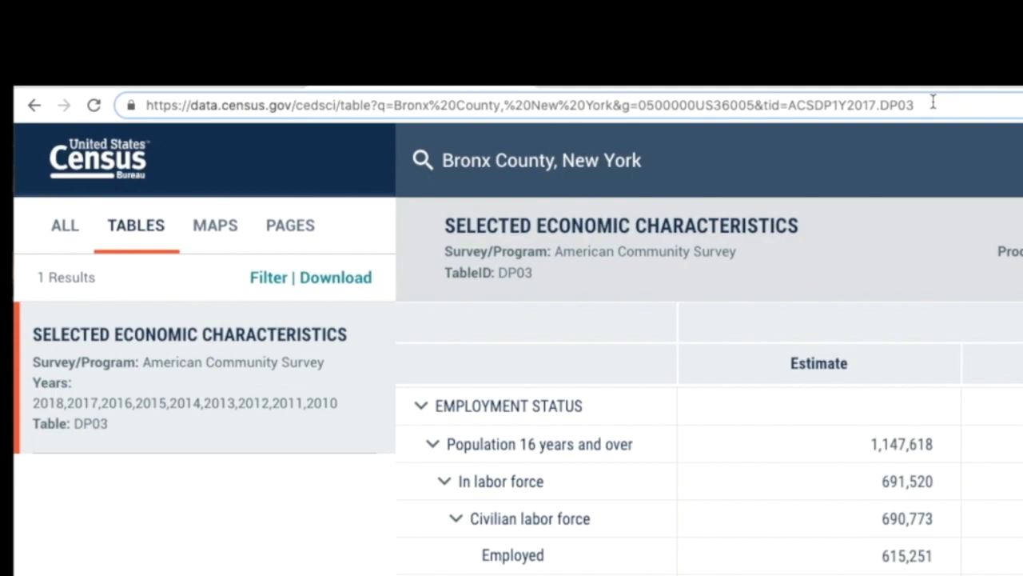
{"action": "key", "text": "BackSpace"}
{"action": "type", "text": "4"}
{"action": "key", "text": "Return"}
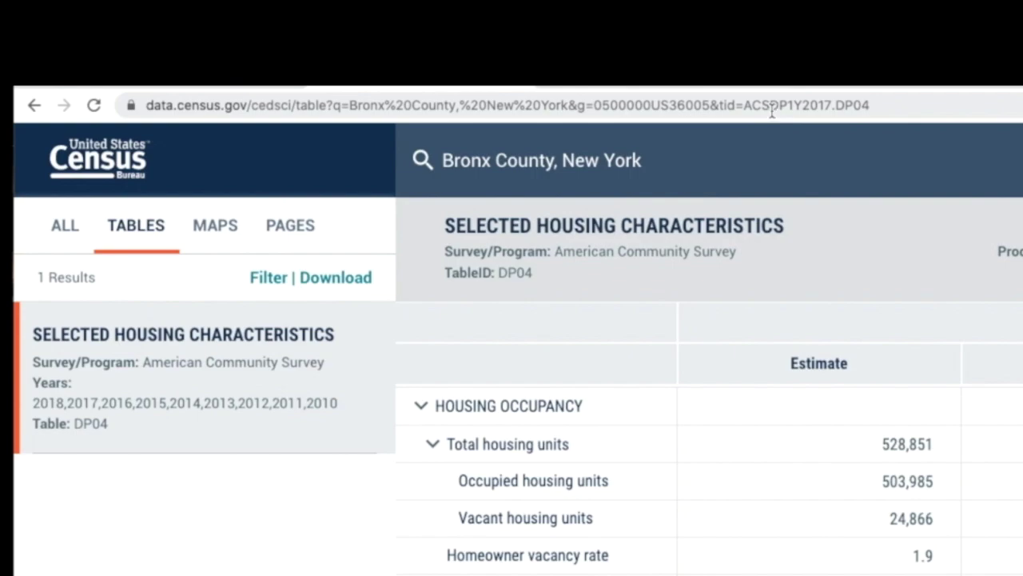
Edit the address's table ID to ACSB050061Y2017.B05006 to load Place of Birth for the Foreign-Born.
{"action": "left_click_drag", "start_coordinate": [770, 106], "coordinate": [787, 107]}
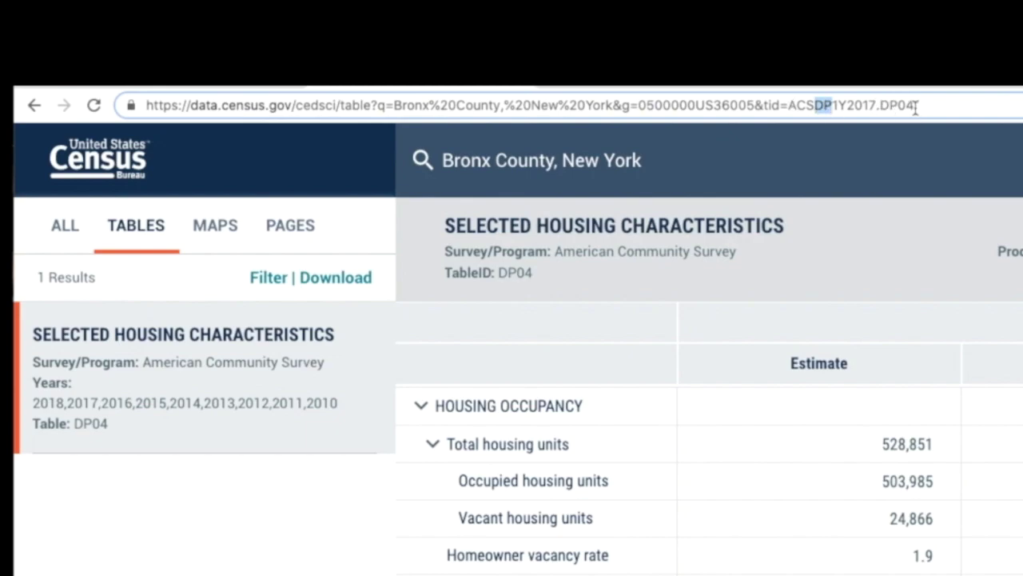
{"action": "type", "text": "B050"}
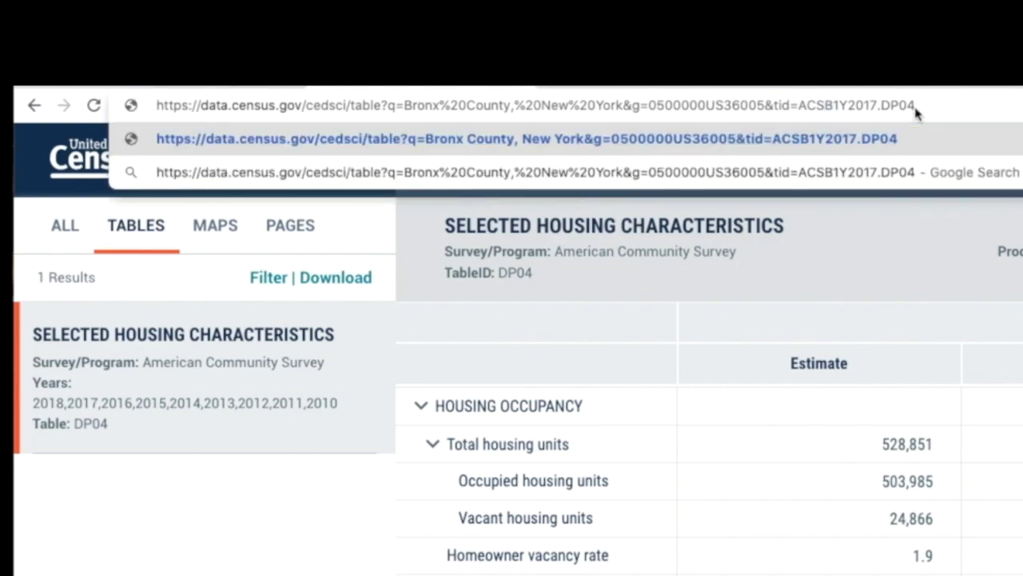
{"action": "key", "text": "BackSpace"}
{"action": "type", "text": "006"}
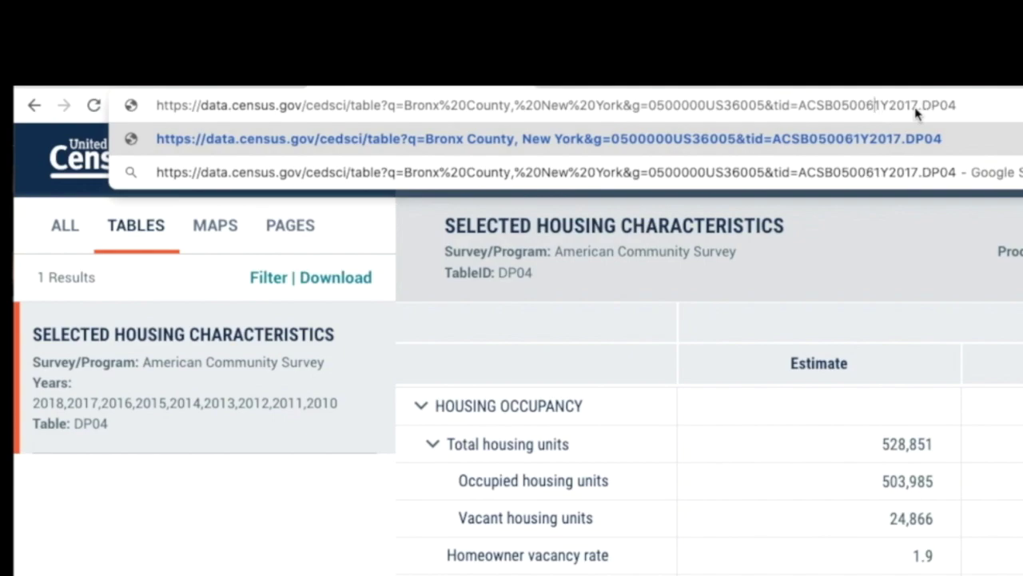
{"action": "left_click_drag", "start_coordinate": [824, 105], "coordinate": [875, 112]}
{"action": "double_click", "coordinate": [957, 104]}
{"action": "type", "text": "B050"}
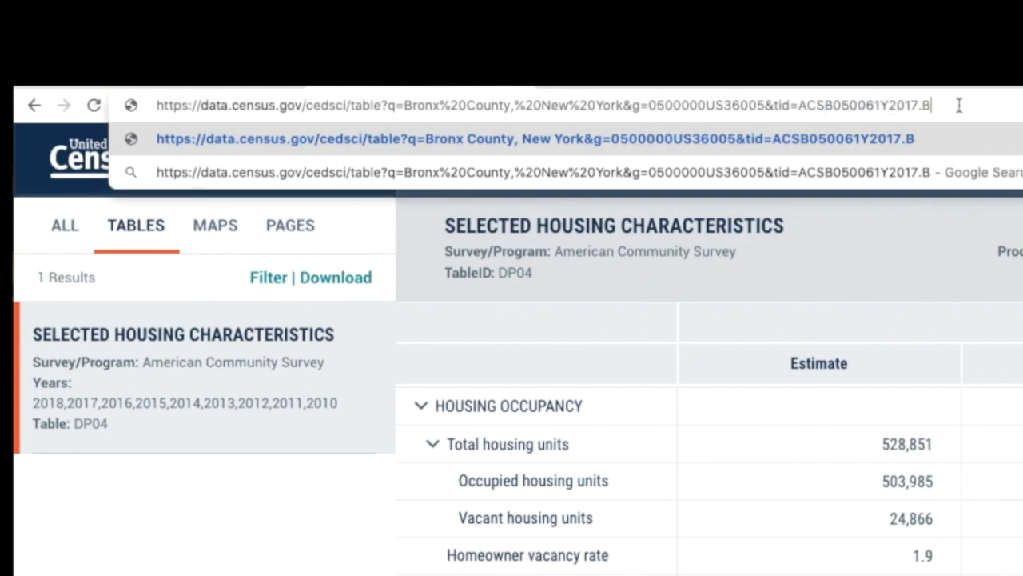
{"action": "type", "text": "06"}
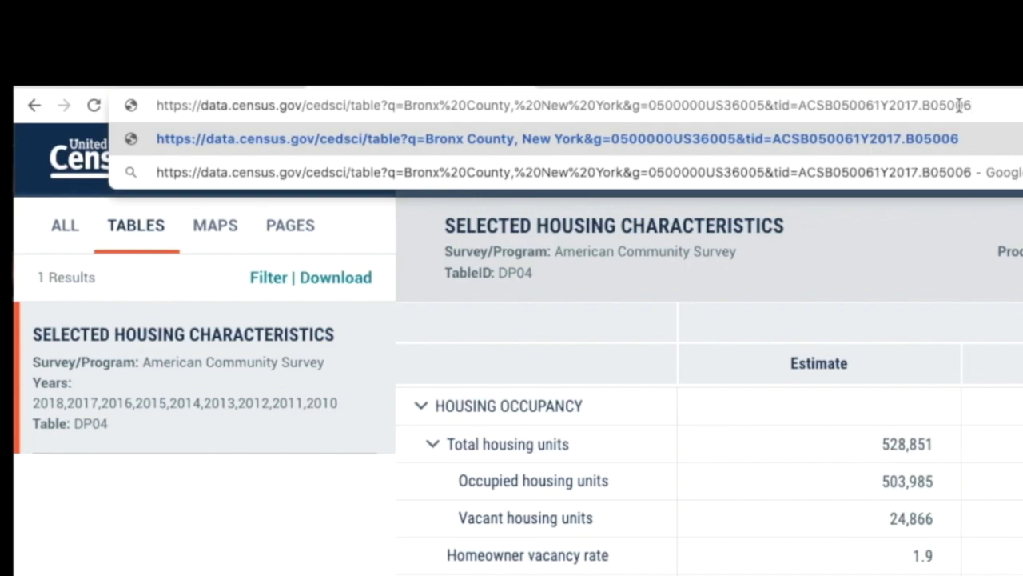
{"action": "key", "text": "Return"}
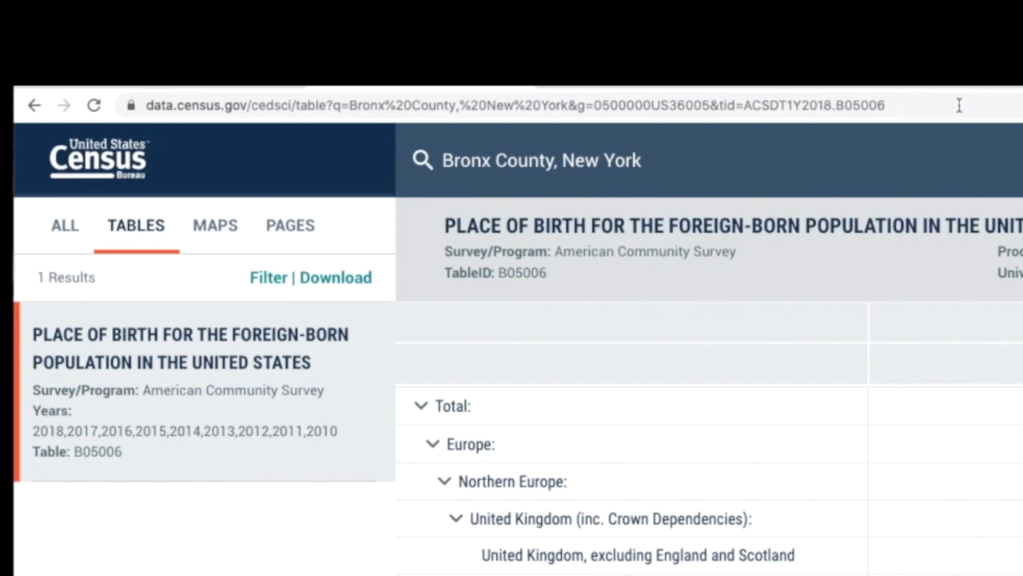
Replace both B05006 codes in the address with B16001 to load Language Spoken at Home.
{"action": "left_click", "coordinate": [904, 106]}
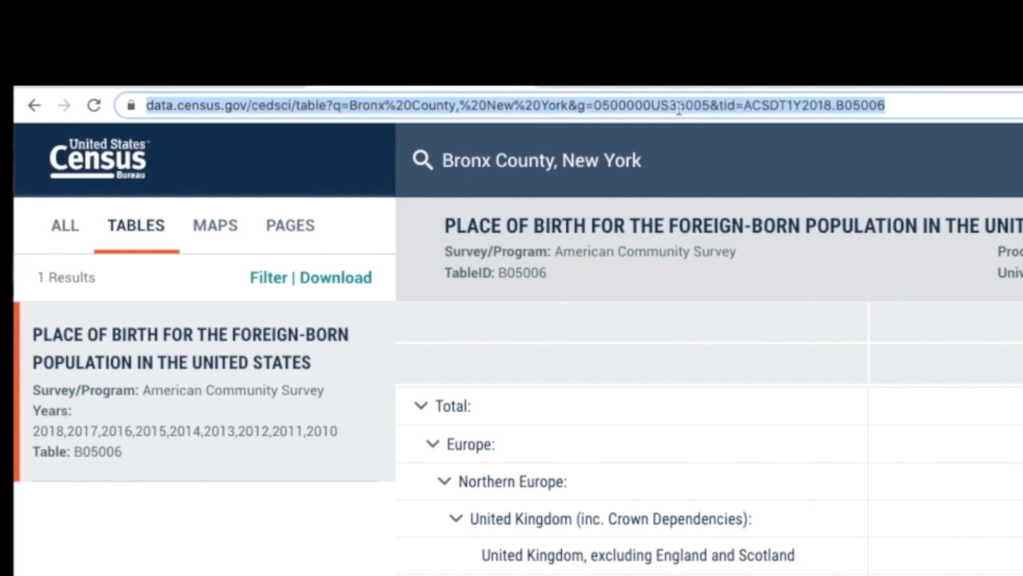
{"action": "left_click", "coordinate": [964, 101]}
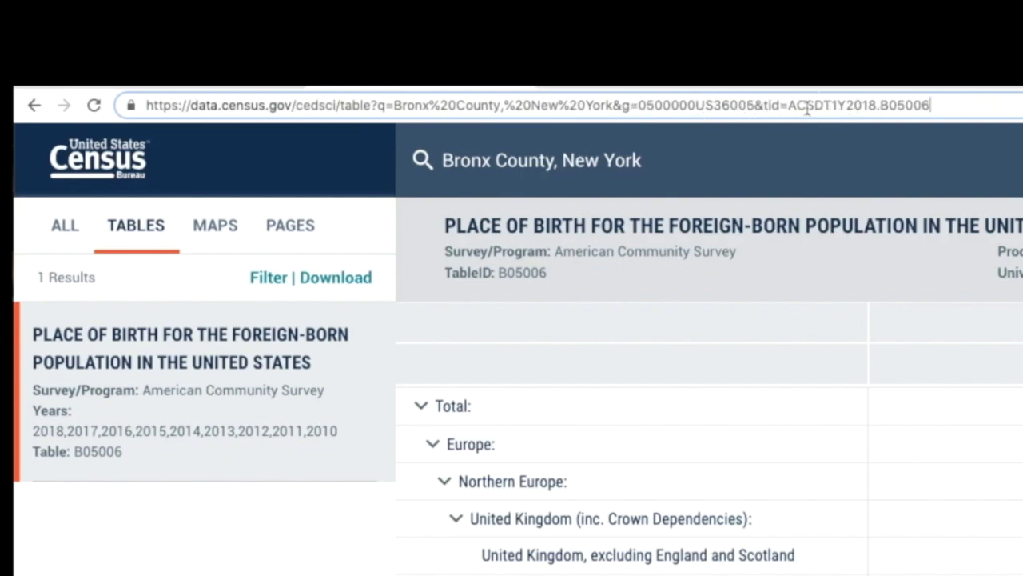
{"action": "left_click_drag", "start_coordinate": [817, 108], "coordinate": [830, 108]}
{"action": "type", "text": "B16"}
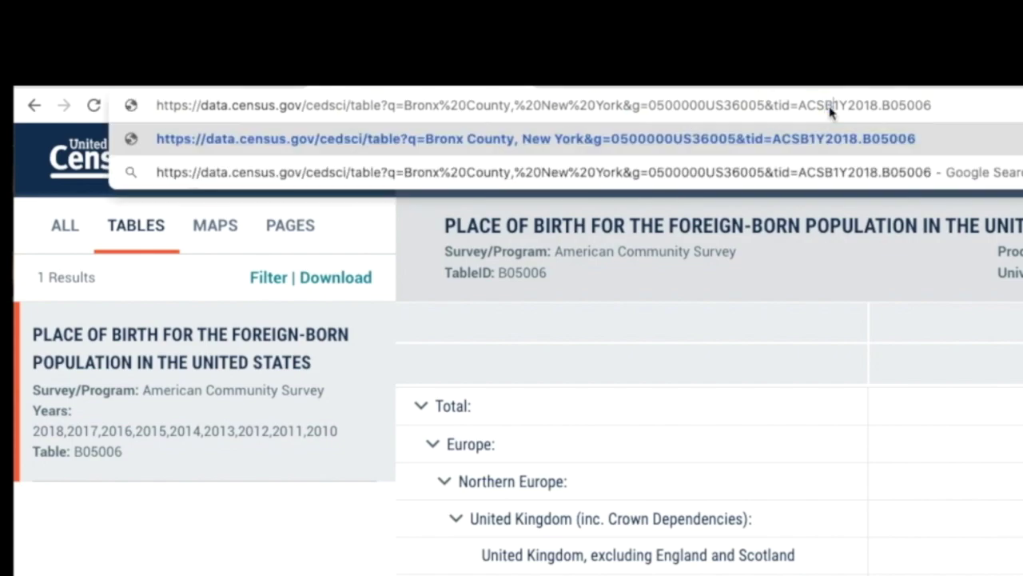
{"action": "type", "text": "0011"}
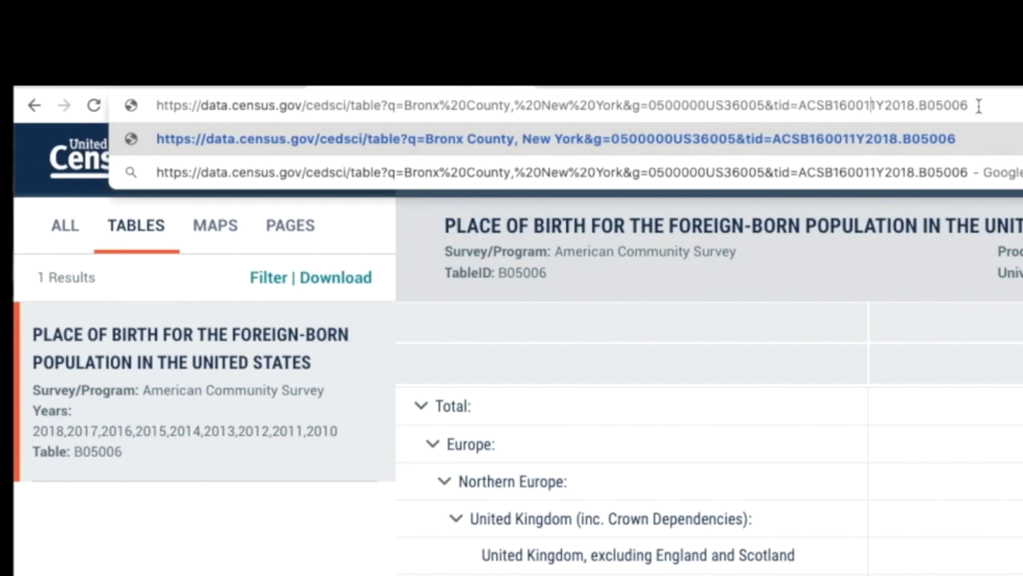
{"action": "left_click_drag", "start_coordinate": [978, 106], "coordinate": [929, 106]}
{"action": "type", "text": "16001"}
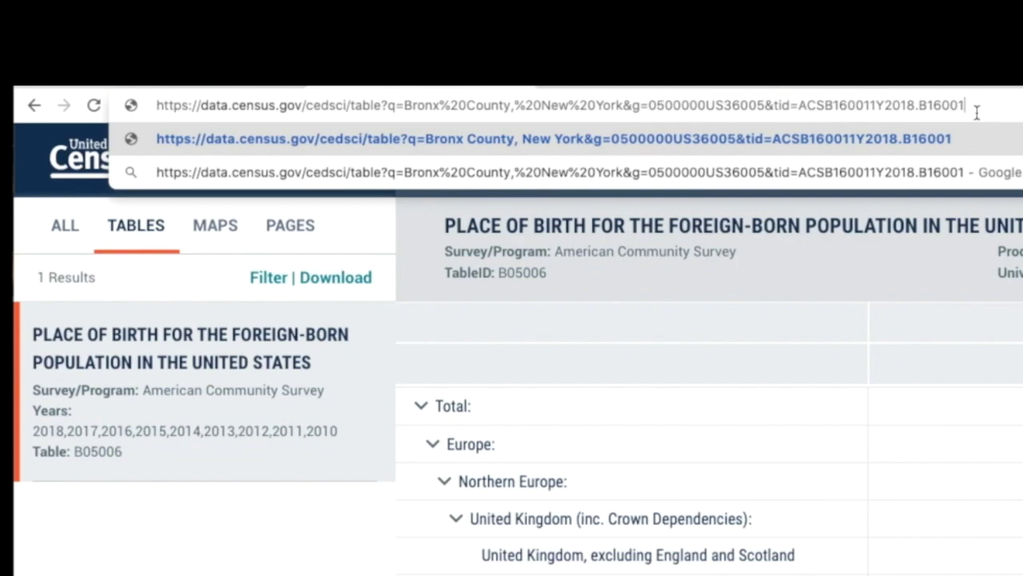
{"action": "key", "text": "Return"}
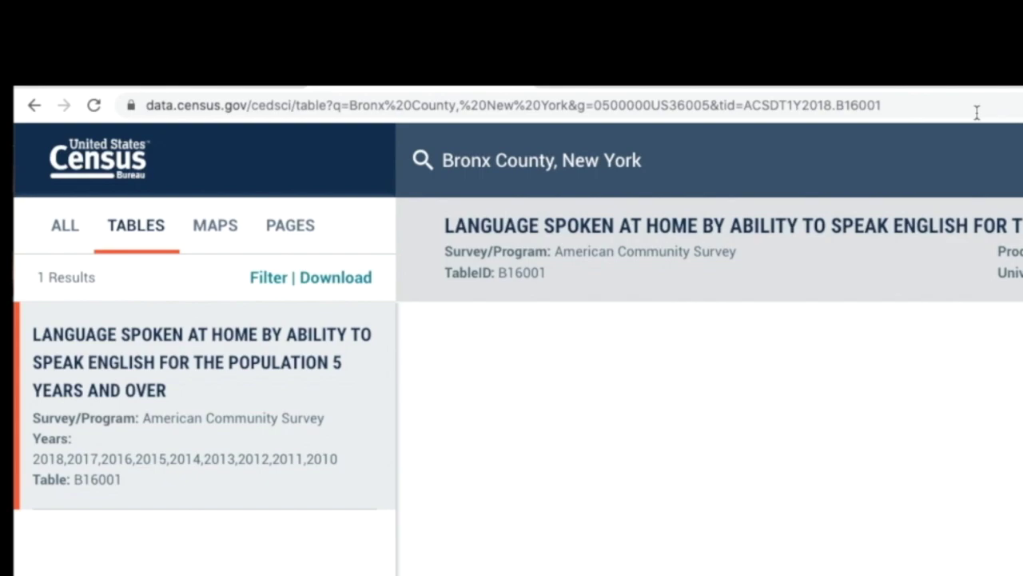
Inspect the ACSDT dataset code in the B16001 page address.
{"action": "left_click", "coordinate": [793, 106]}
{"action": "left_click", "coordinate": [794, 105]}
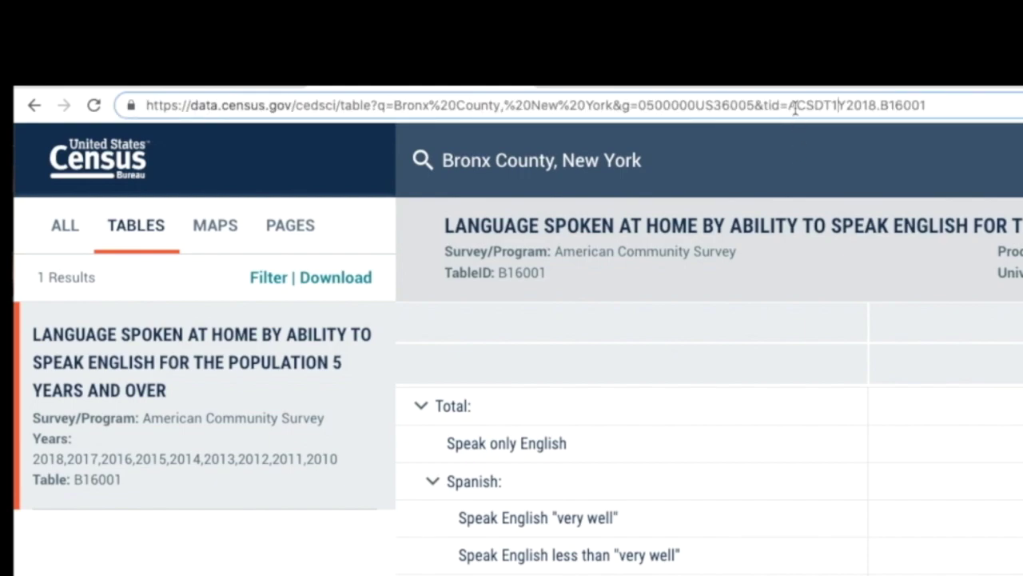